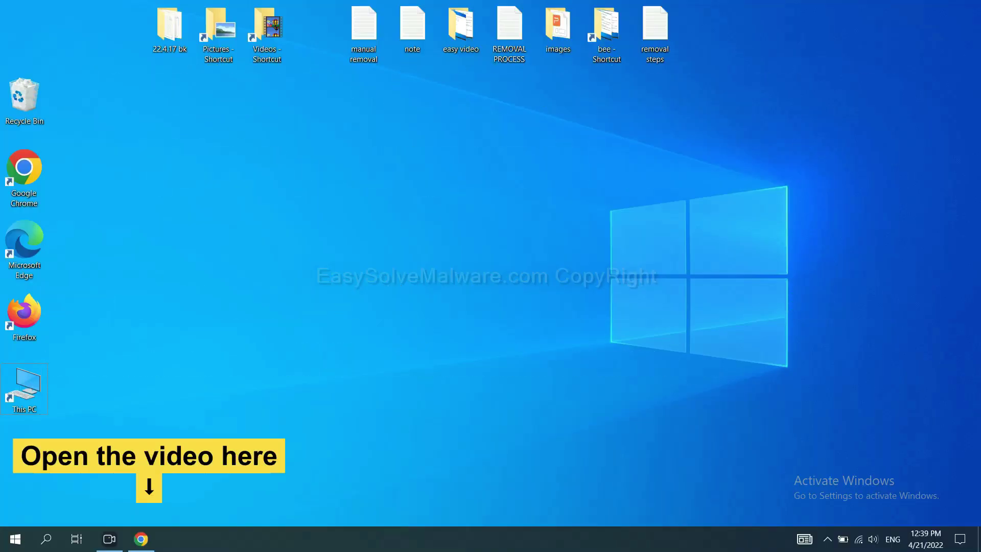
- Download the SpyHunter for Windows installer from the easysolvemalware.com guide in Chrome
left_click(143, 536)
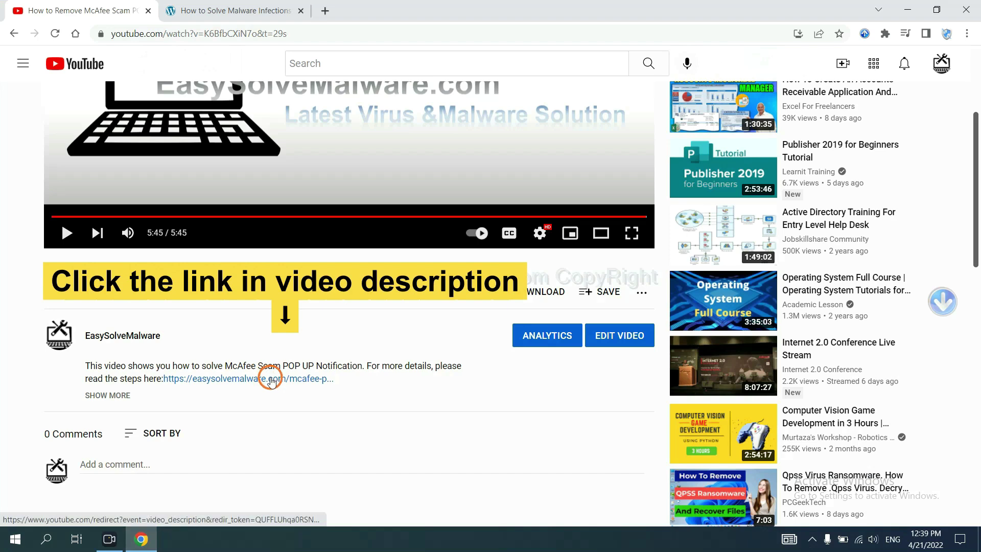
left_click(278, 10)
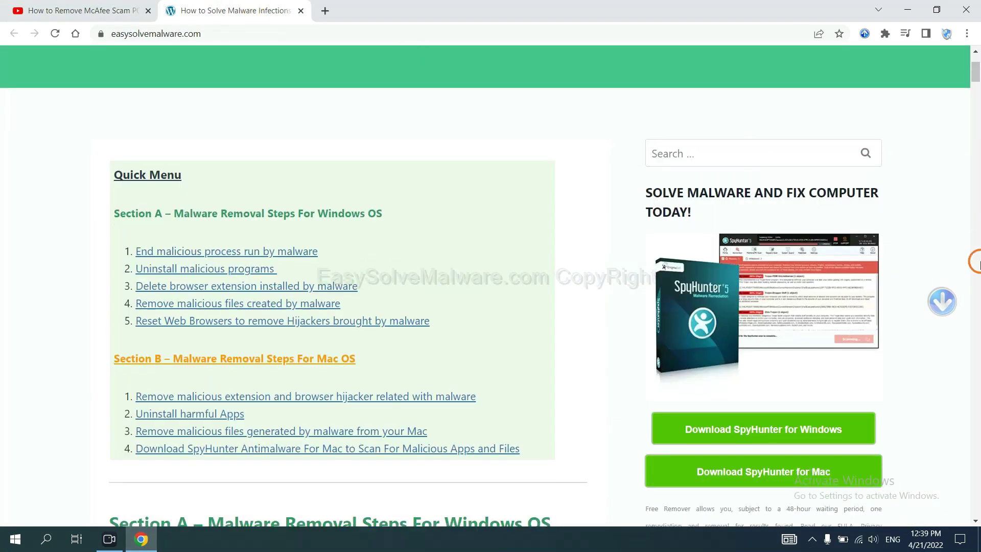
scroll(976, 262, "down", 2)
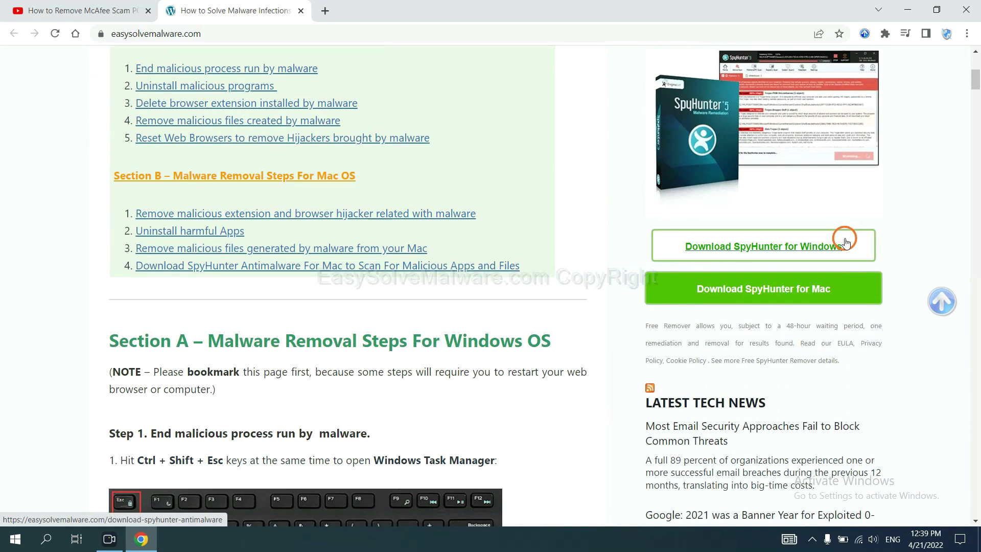
left_click(832, 244)
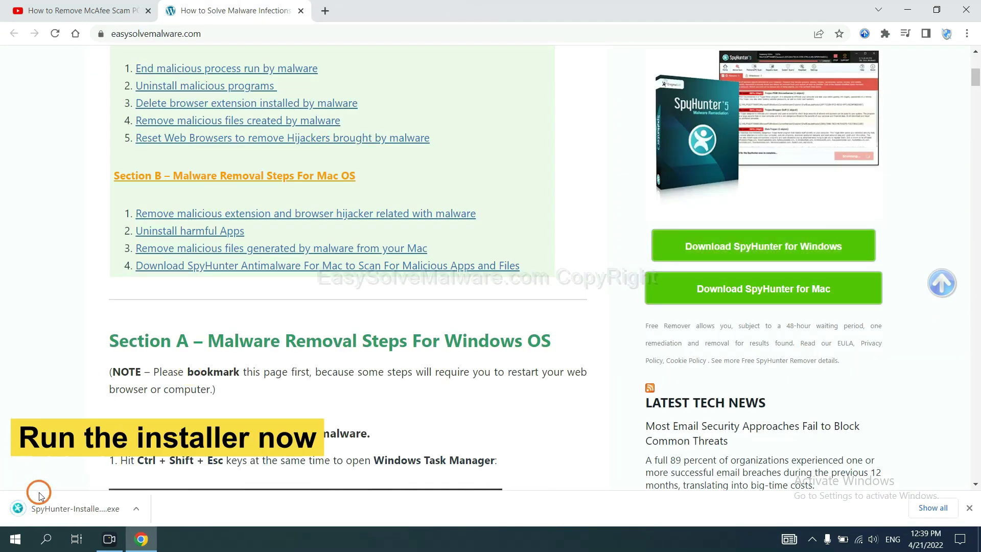
- Run the SpyHunter 5 installer in English, accept the EULA, and start installation
left_click(62, 510)
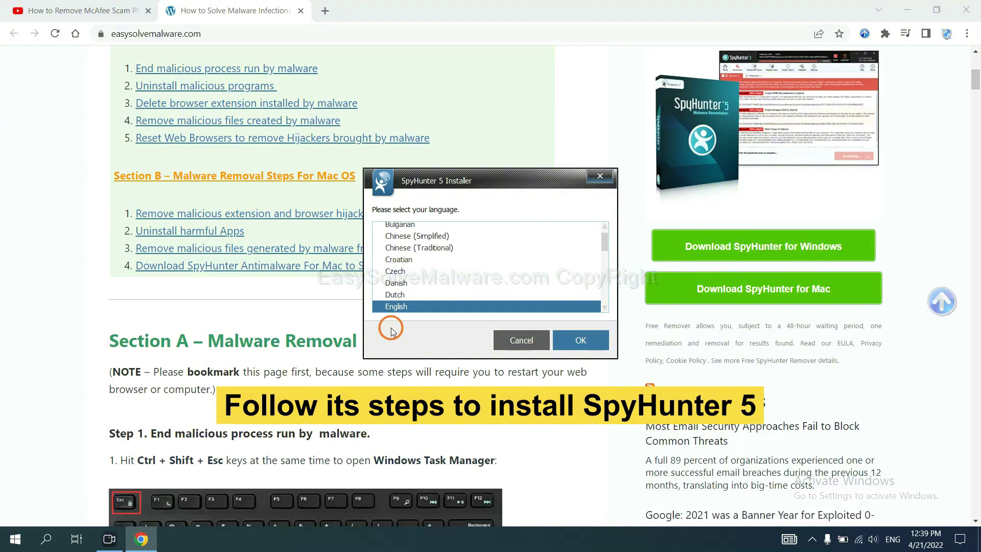
left_click(567, 338)
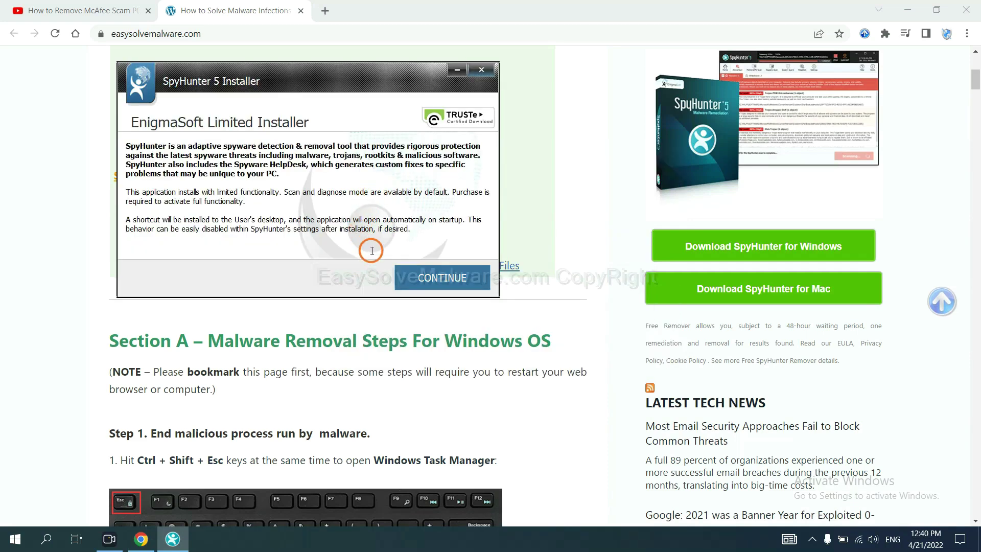
left_click(422, 276)
left_click(316, 245)
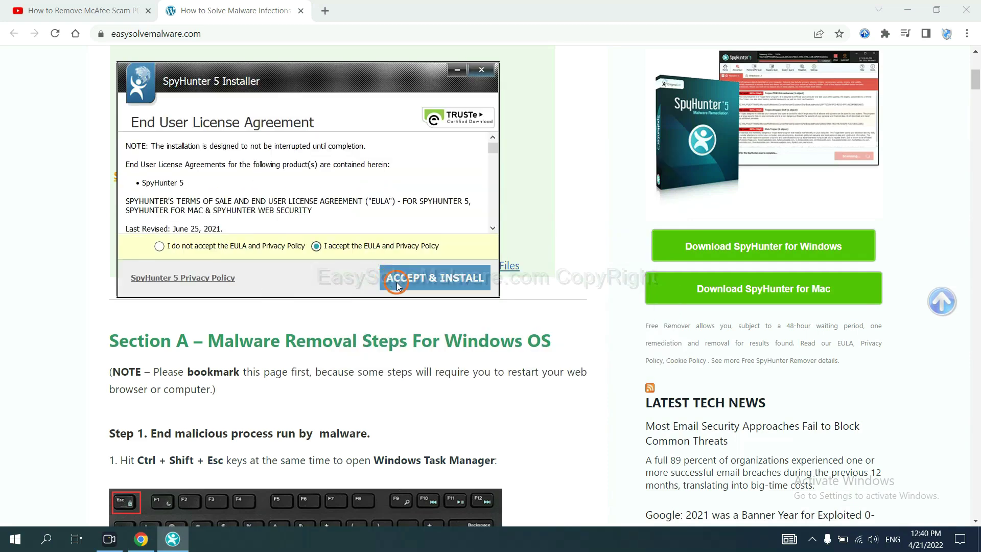
left_click(397, 284)
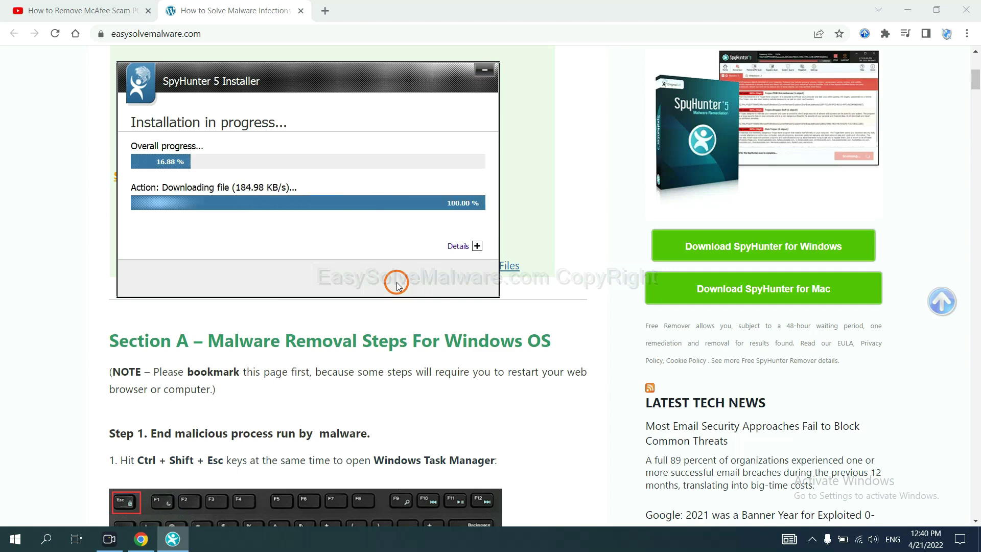
- Run a SpyHunter scan and continue past the remove360.bat unknown-object results
left_click(481, 346)
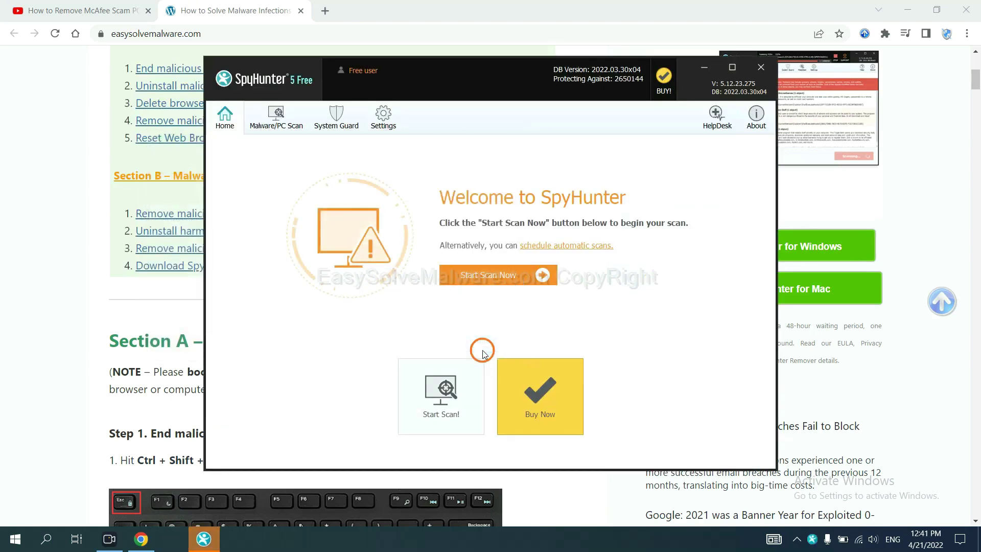
left_click(482, 280)
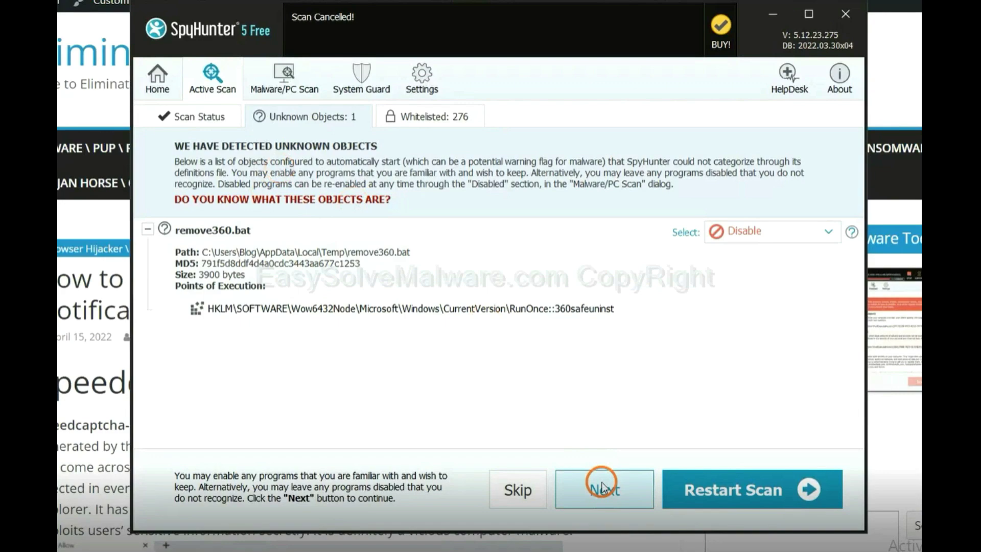
left_click(602, 488)
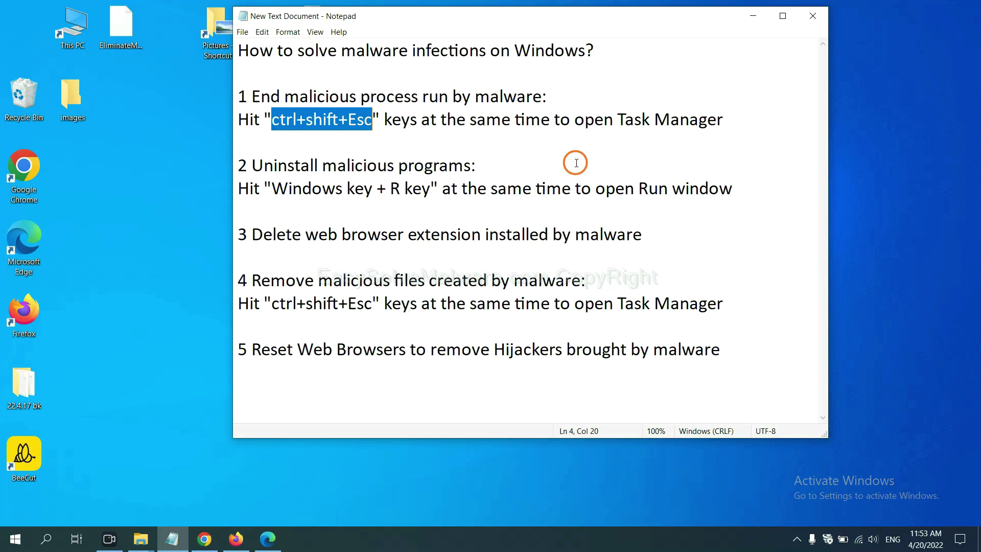
left_click(347, 120)
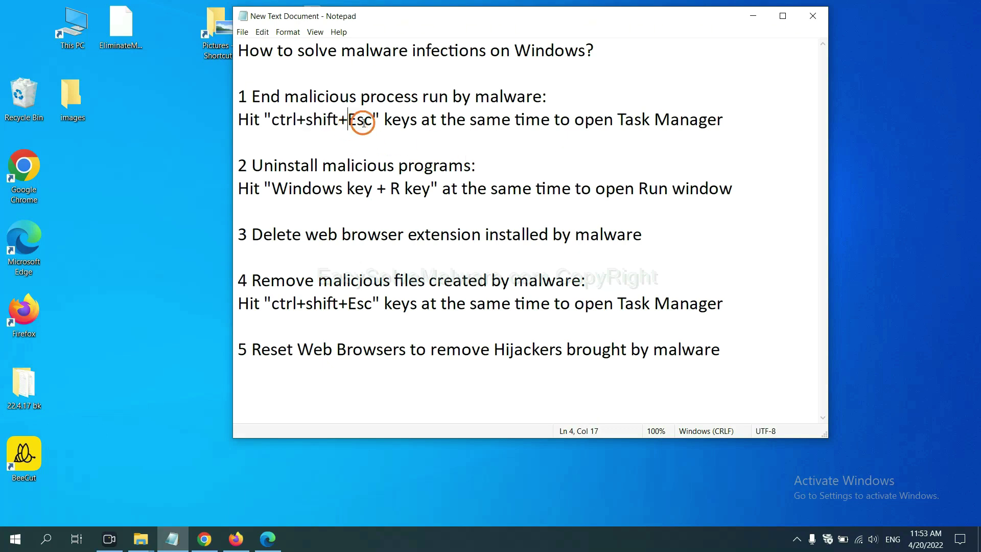
left_click_drag(374, 120, 272, 122)
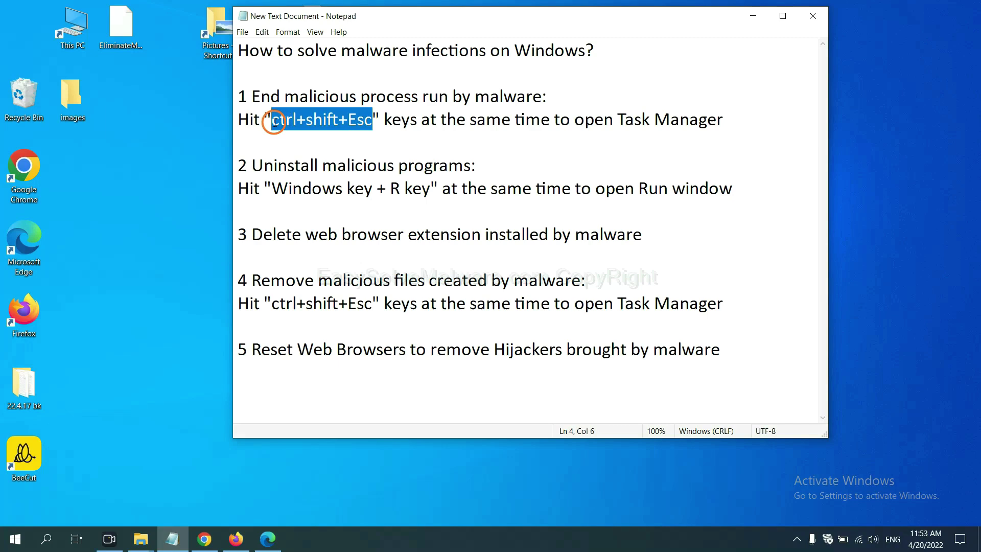
key("ctrl+shift+Escape")
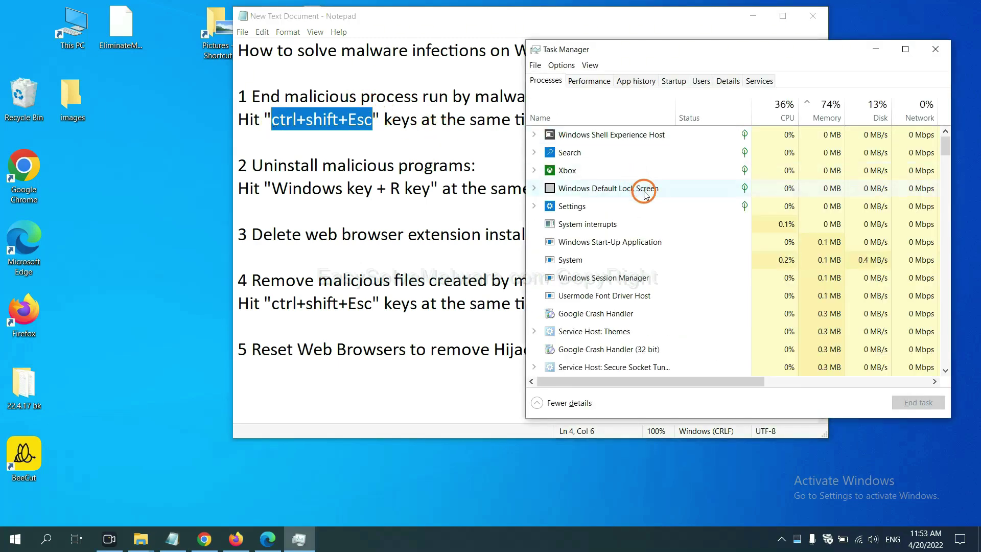
left_click(655, 260)
left_click(651, 295)
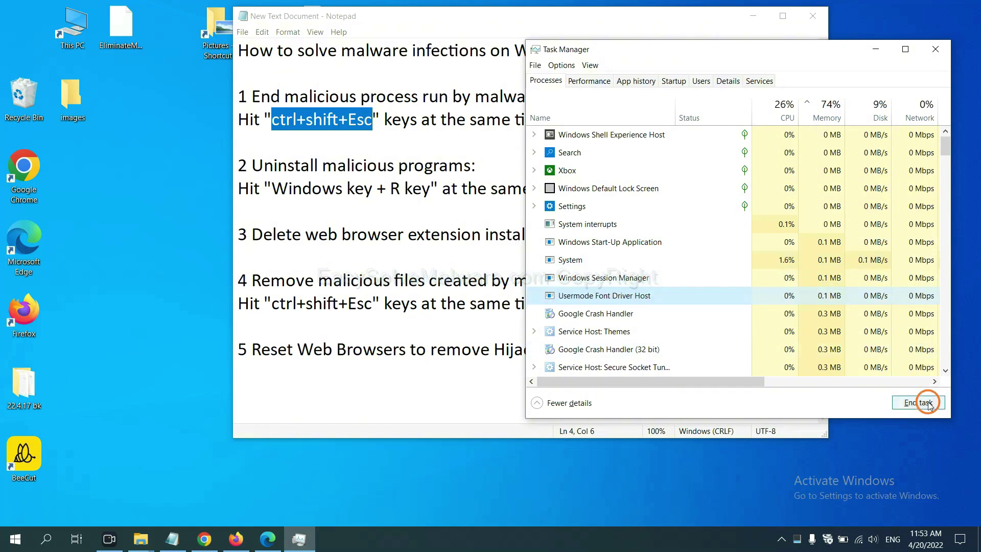
left_click(934, 49)
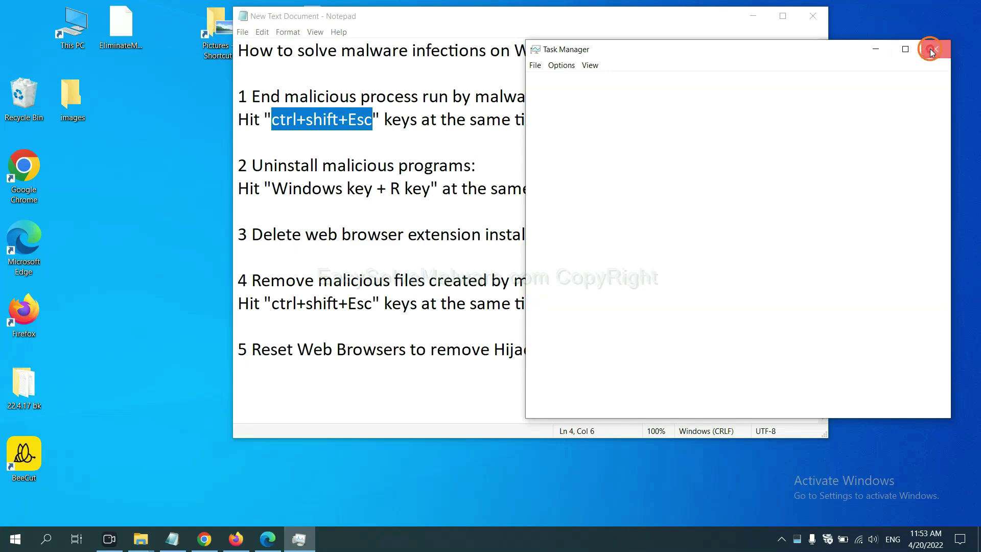
left_click(449, 186)
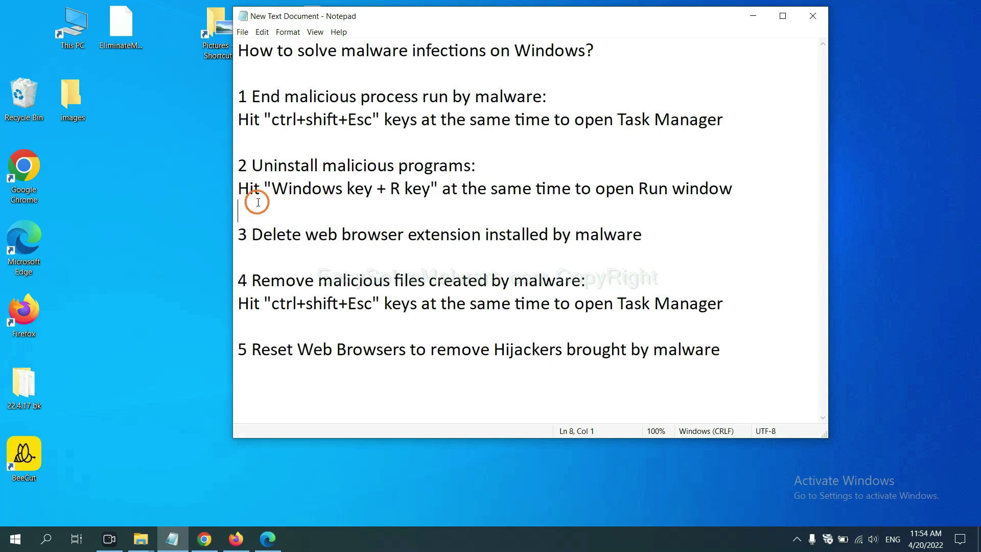
- Launch Control Panel by running 'control panel' from the Run dialog
mouse_move(272, 190)
left_mouse_down()
mouse_move(412, 195)
mouse_move(434, 205)
left_mouse_up()
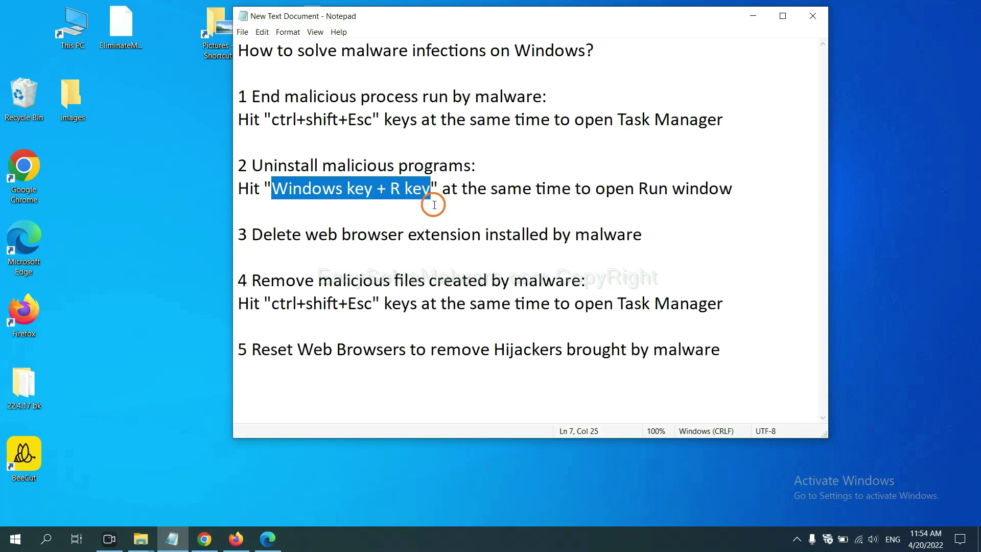
key("super+r")
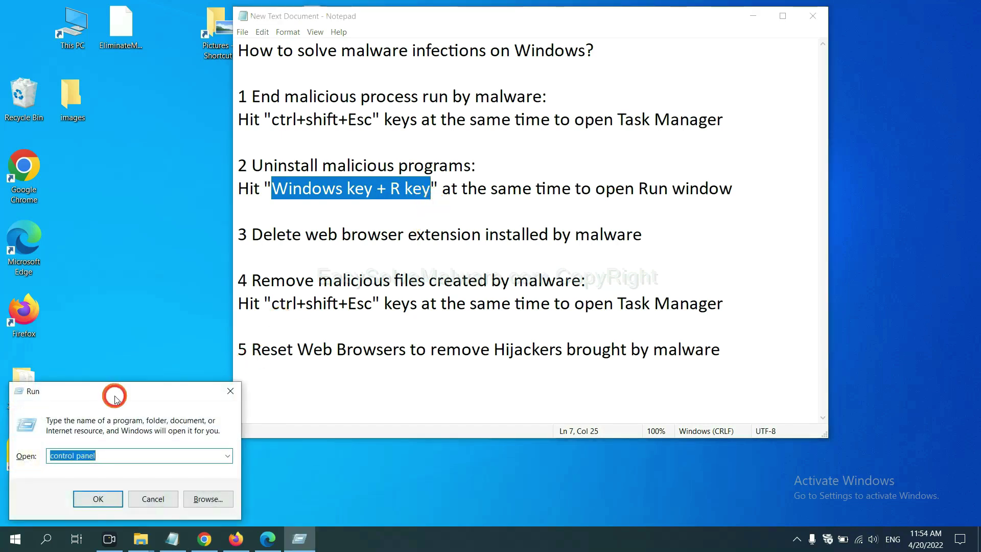
left_click_drag(114, 398, 749, 172)
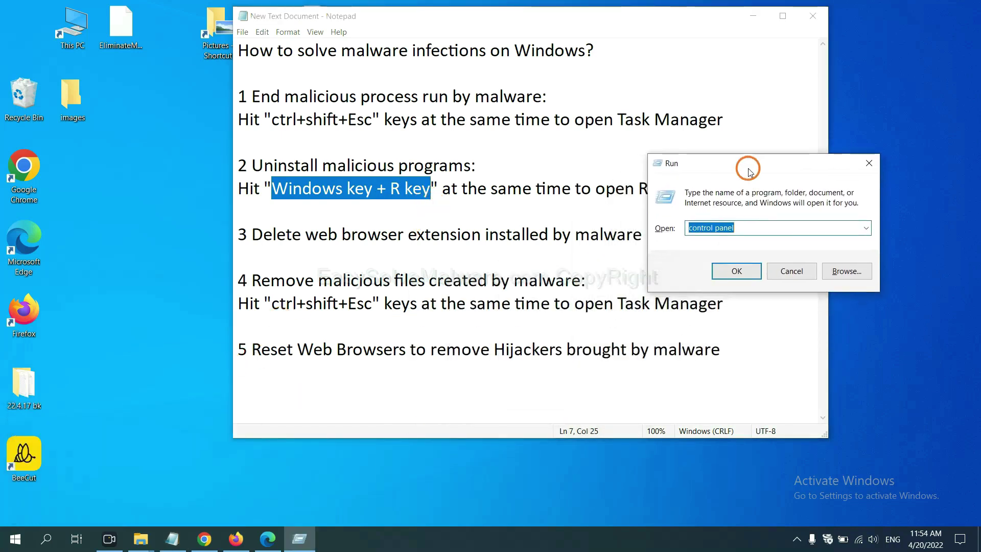
left_click(756, 227)
left_click_drag(764, 230, 671, 228)
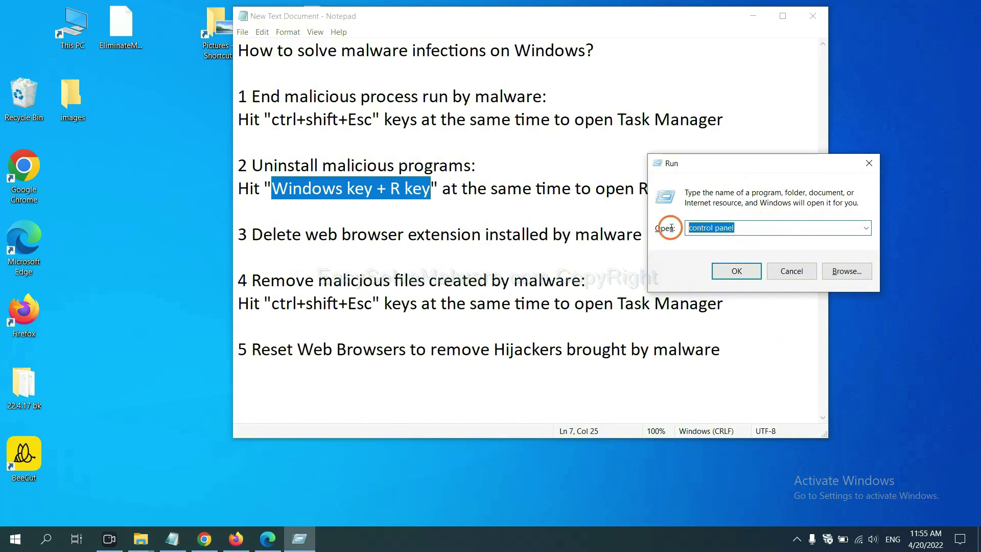
left_click(736, 271)
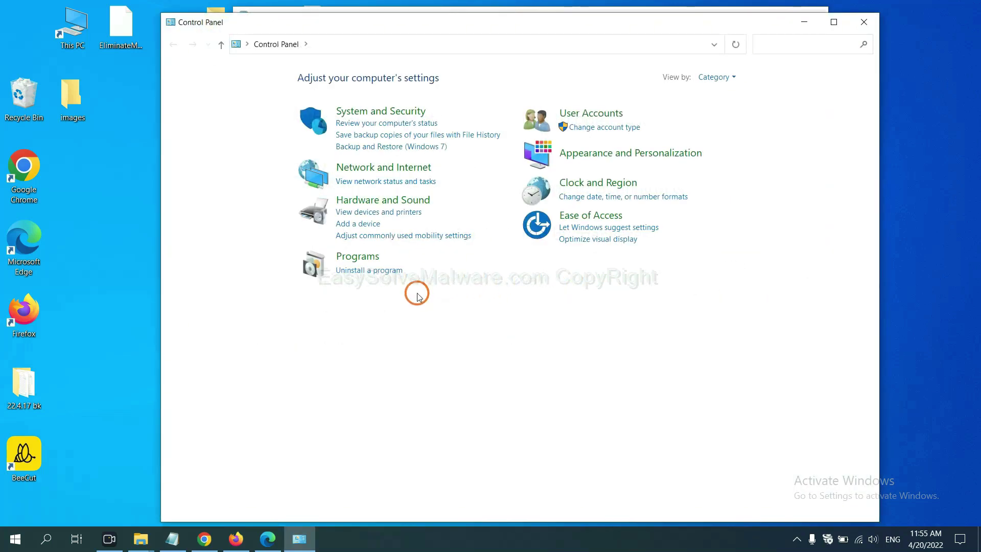
- Open the Uninstall a program list and select Xiph.Org Open Codecs
left_click(387, 273)
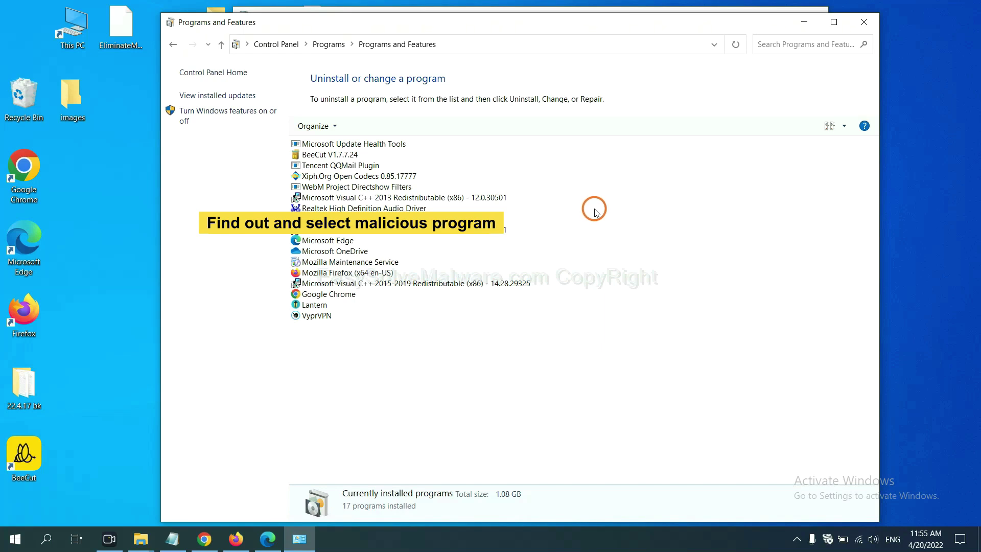
left_click(382, 175)
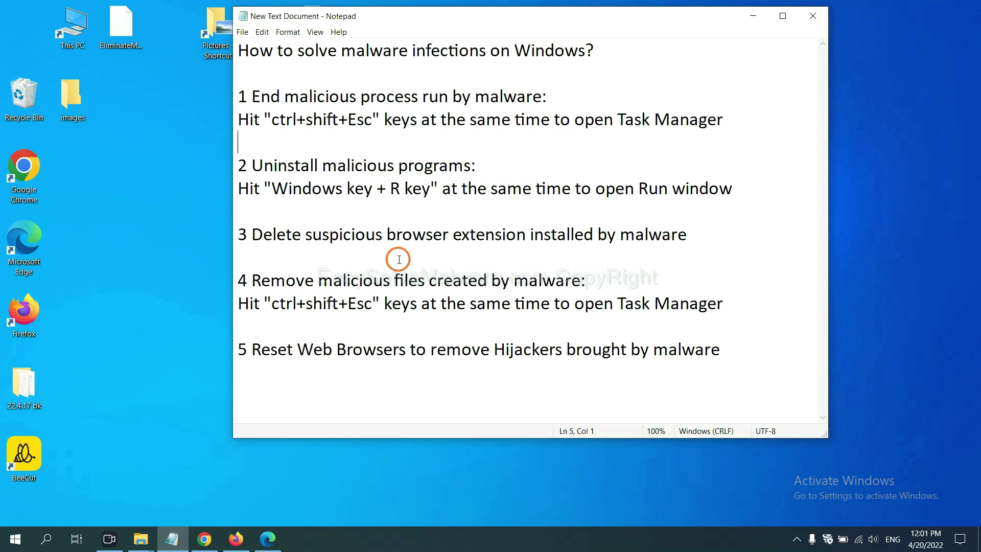
- Open Chrome's Extensions page through More tools to find Scroll To Top
left_click(206, 538)
left_click(966, 35)
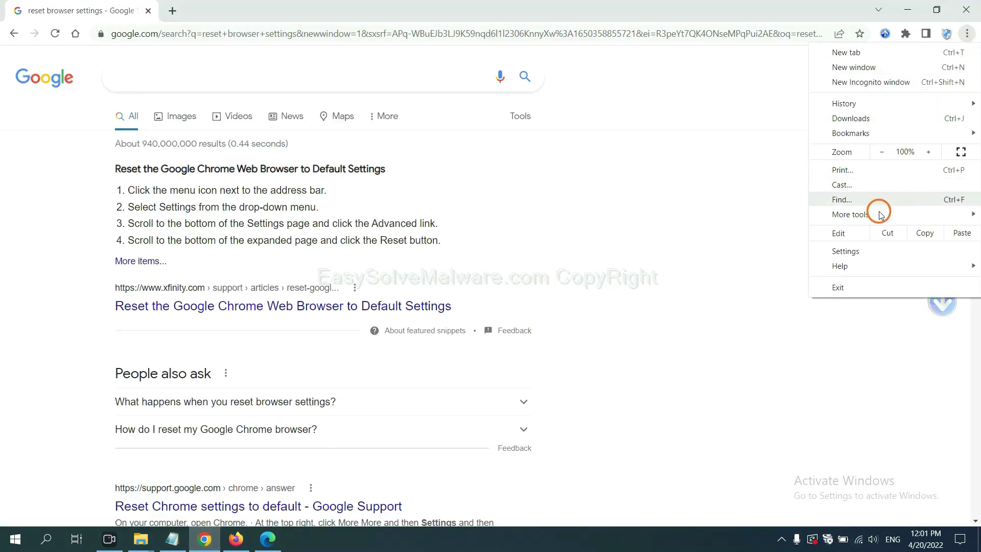
mouse_move(851, 214)
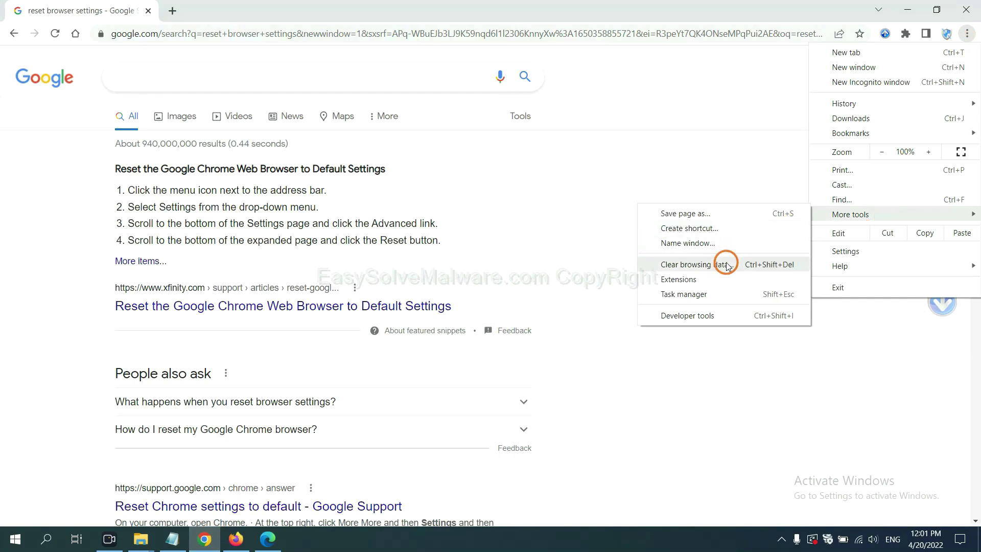
left_click(722, 279)
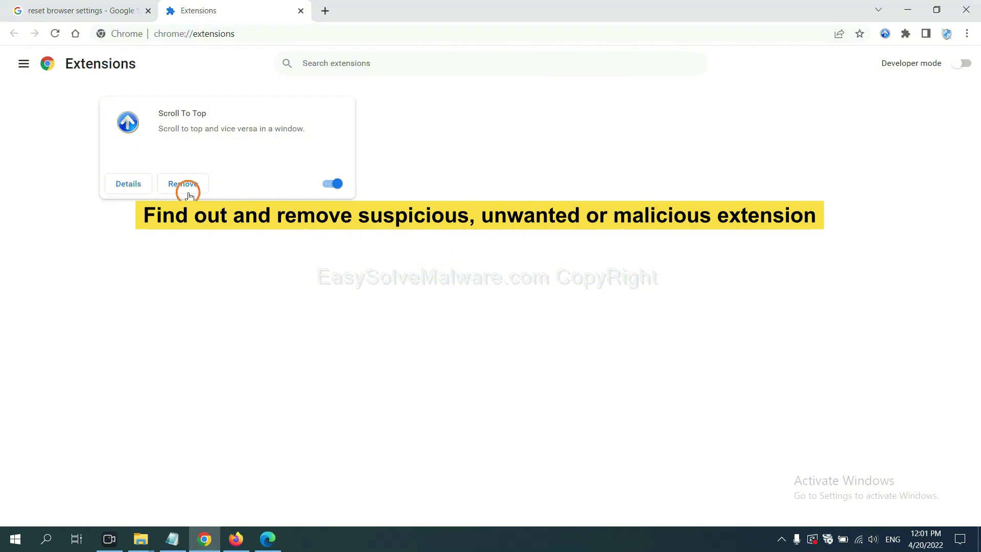
- Show GIPHY for Firefox's options in Firefox's Add-ons Manager, then bring up Edge
left_click(236, 539)
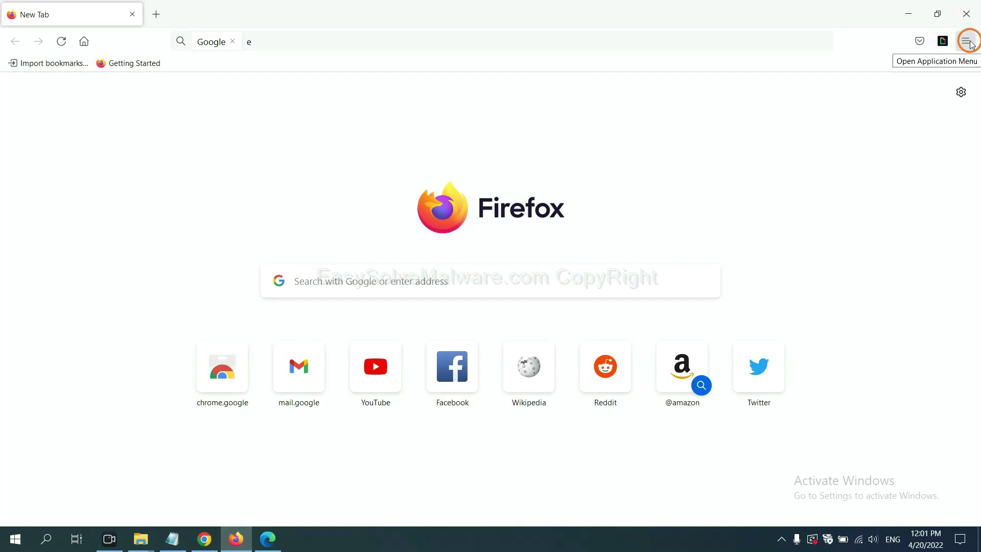
left_click(969, 42)
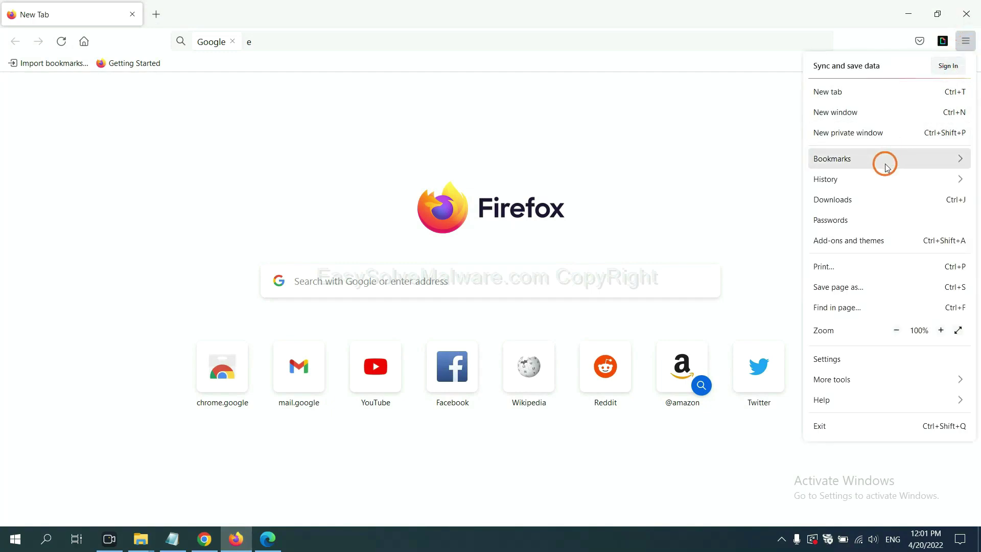
left_click(857, 241)
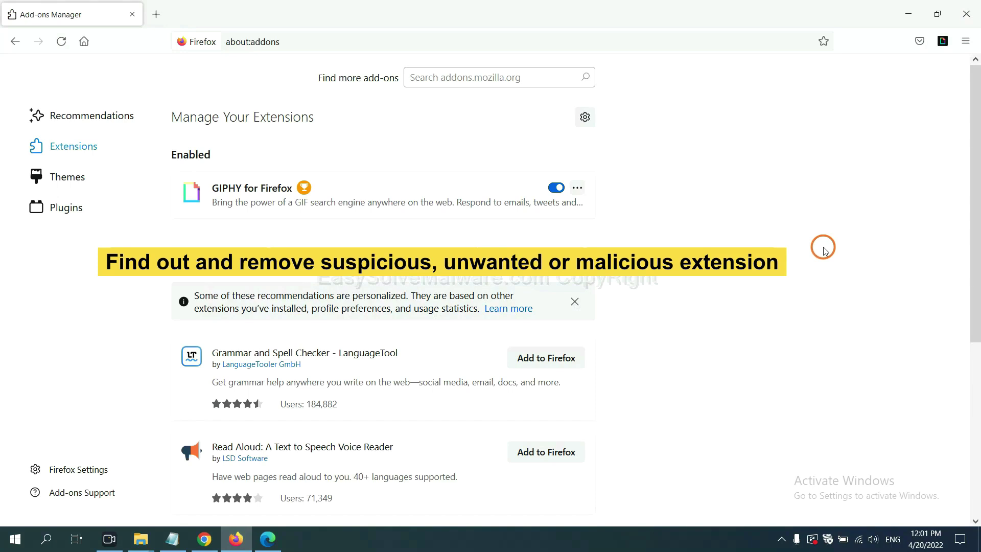
left_click(577, 188)
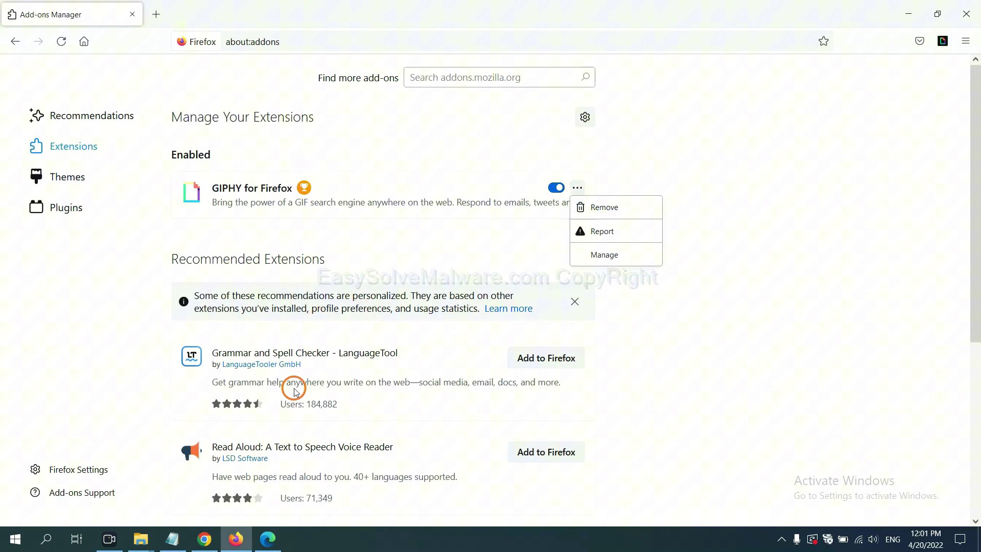
left_click(268, 539)
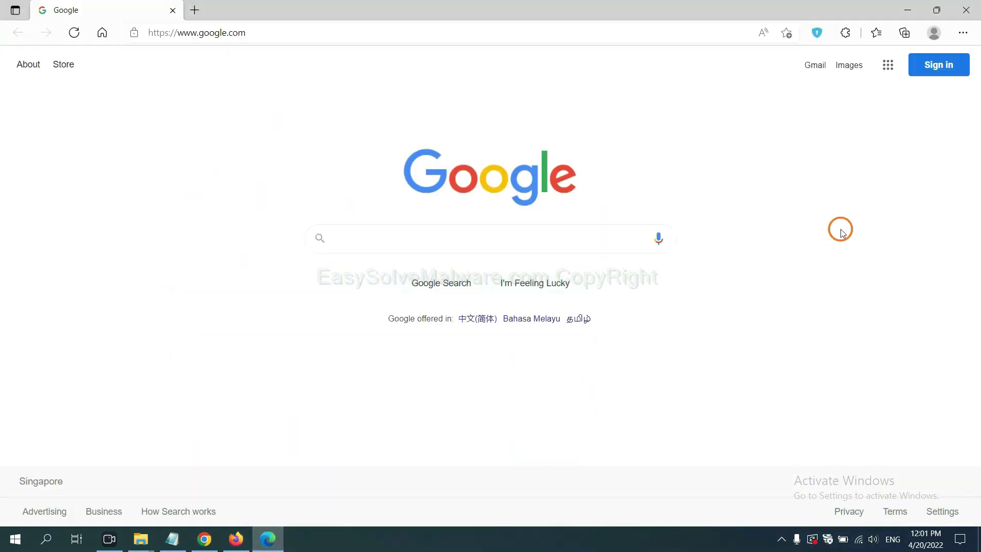
- Remove the ArcVpn Free Fast VPN Proxy extension from Edge's extensions page
left_click(961, 34)
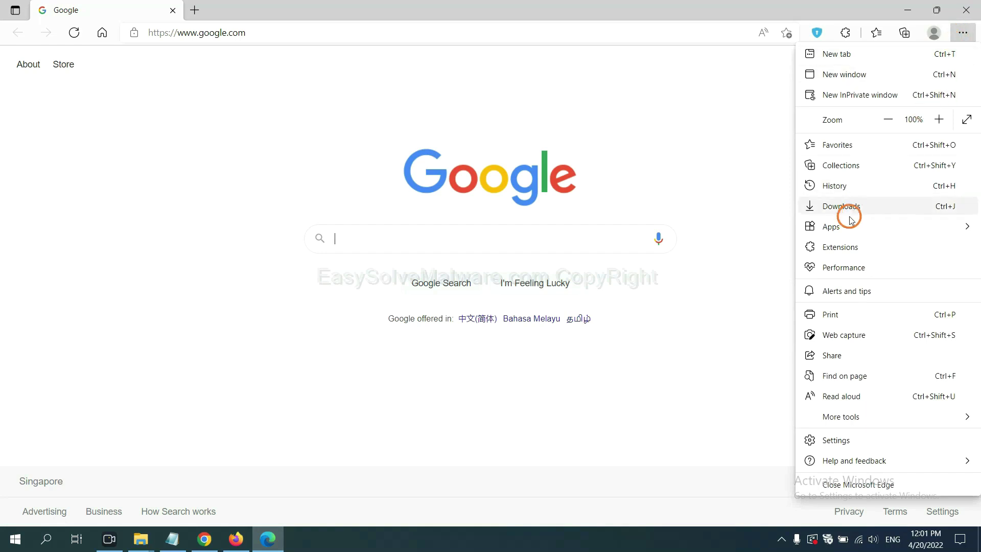
right_click(846, 250)
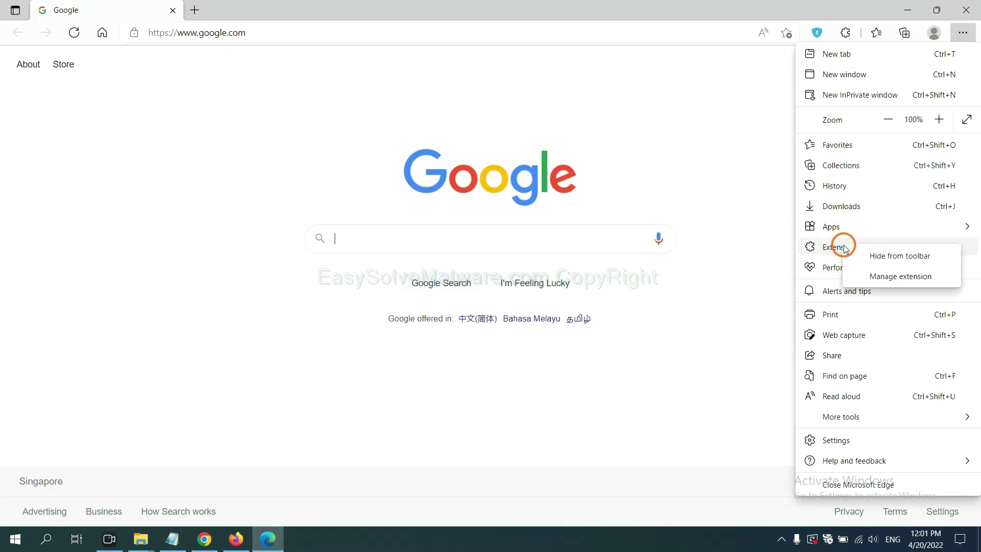
left_click(881, 278)
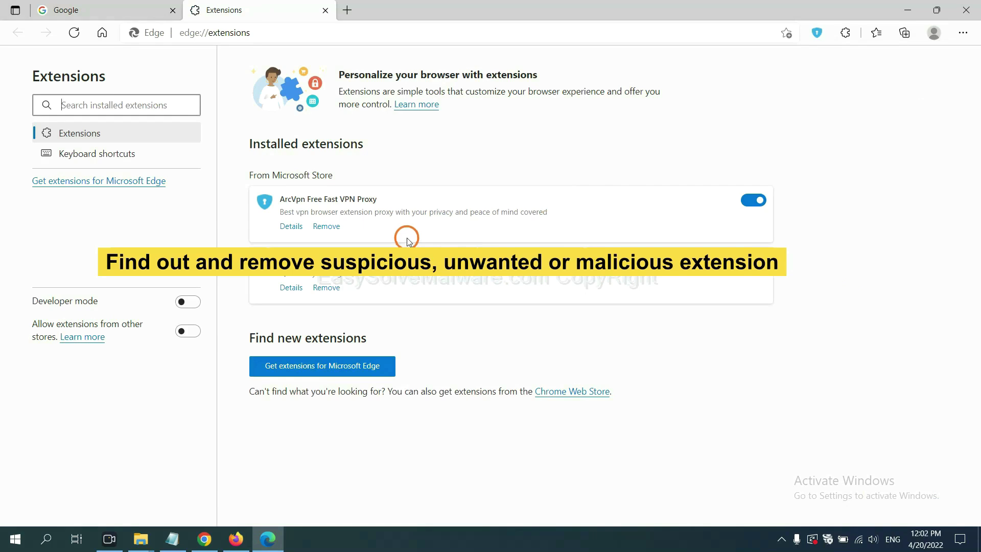
left_click(335, 229)
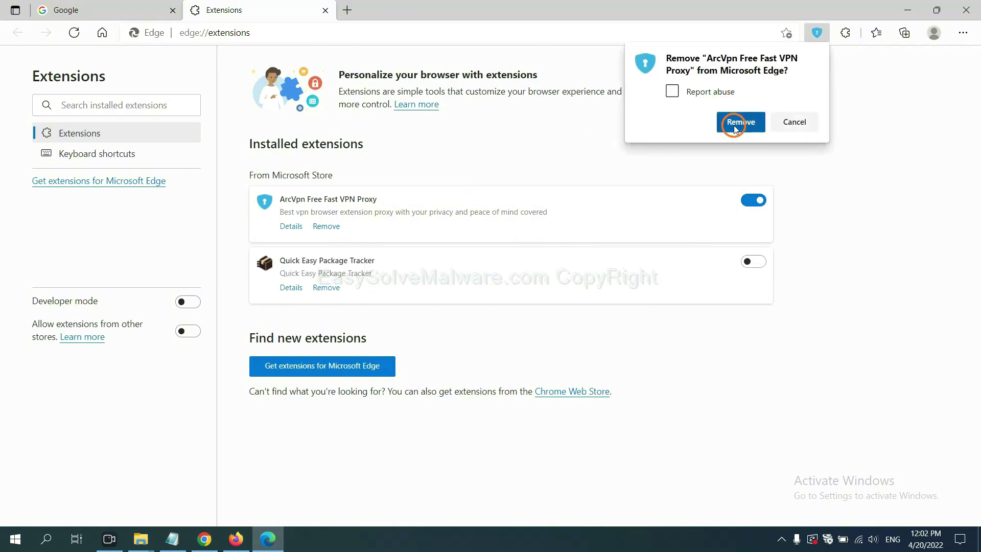
left_click(737, 125)
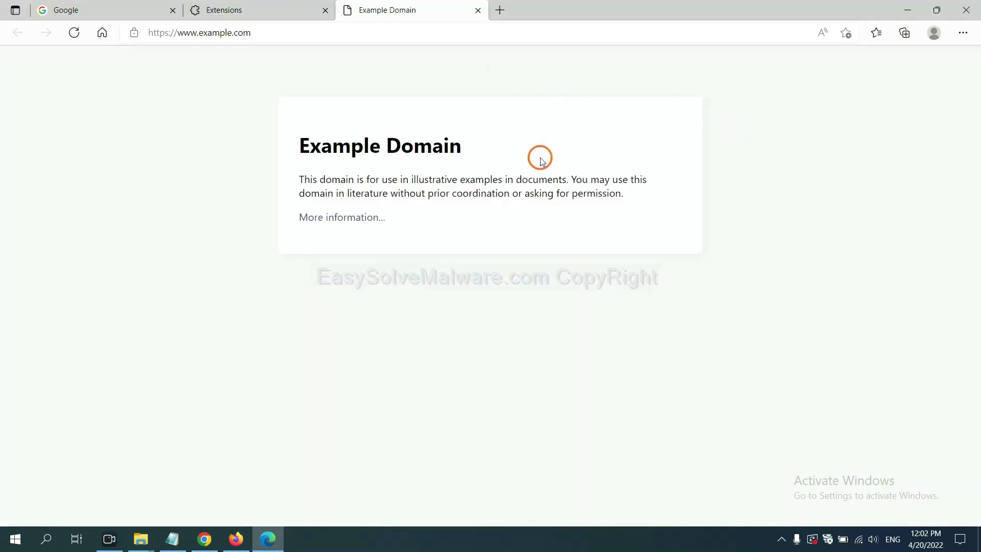
- Bring the Notepad guide forward and review its step 4 regedit instructions
left_click(977, 540)
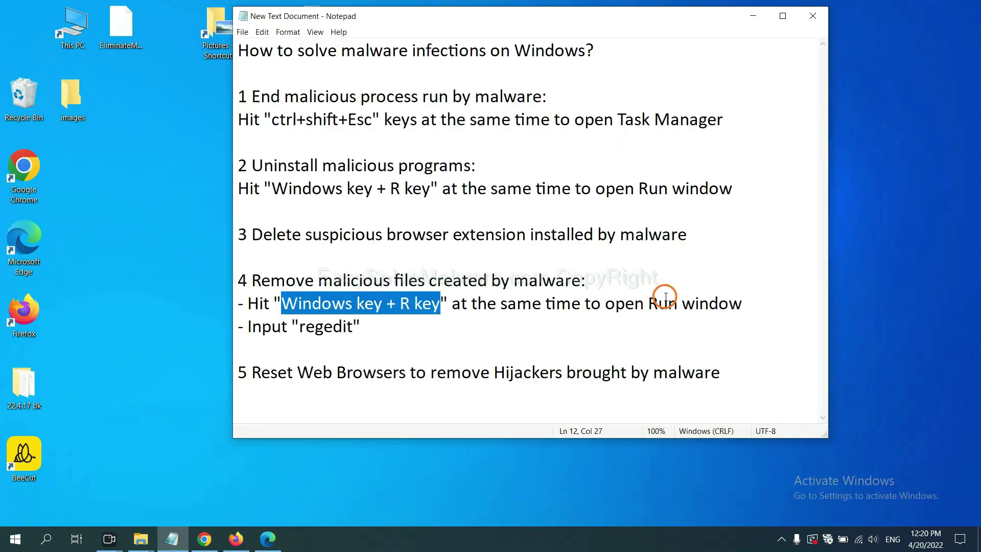
left_click(666, 301)
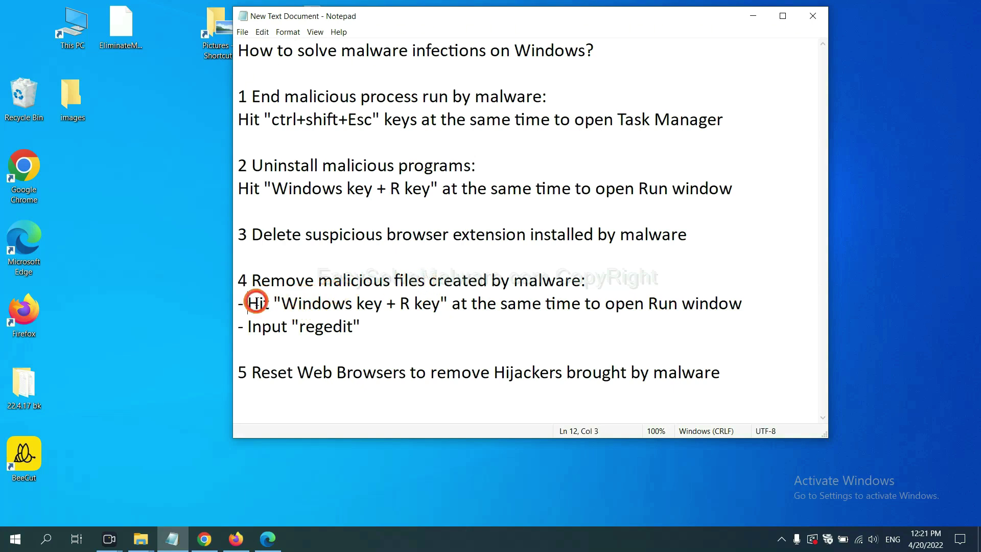
left_click_drag(248, 302, 557, 317)
left_click(570, 308)
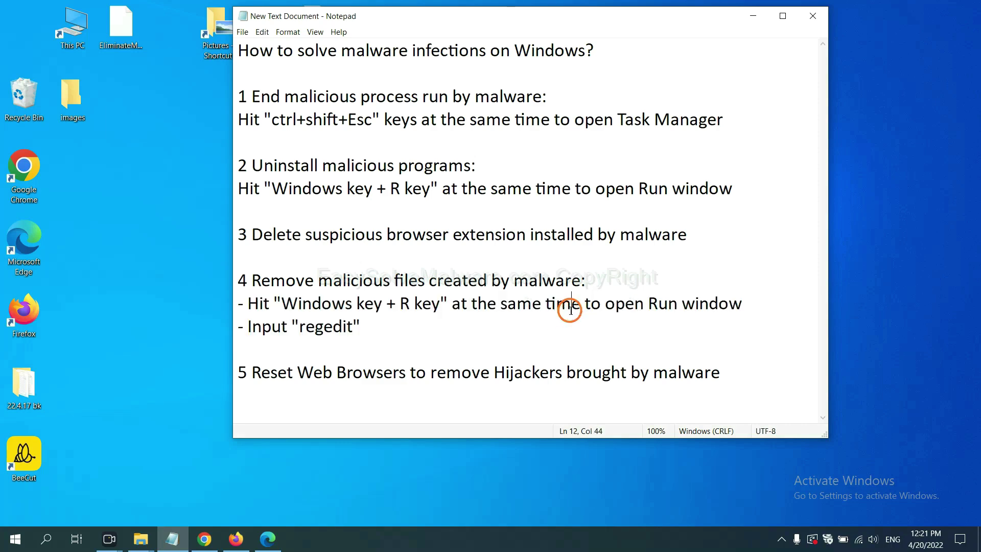
- Launch Registry Editor by running regedit from the Run dialog
key("super+r")
left_click_drag(212, 402, 772, 218)
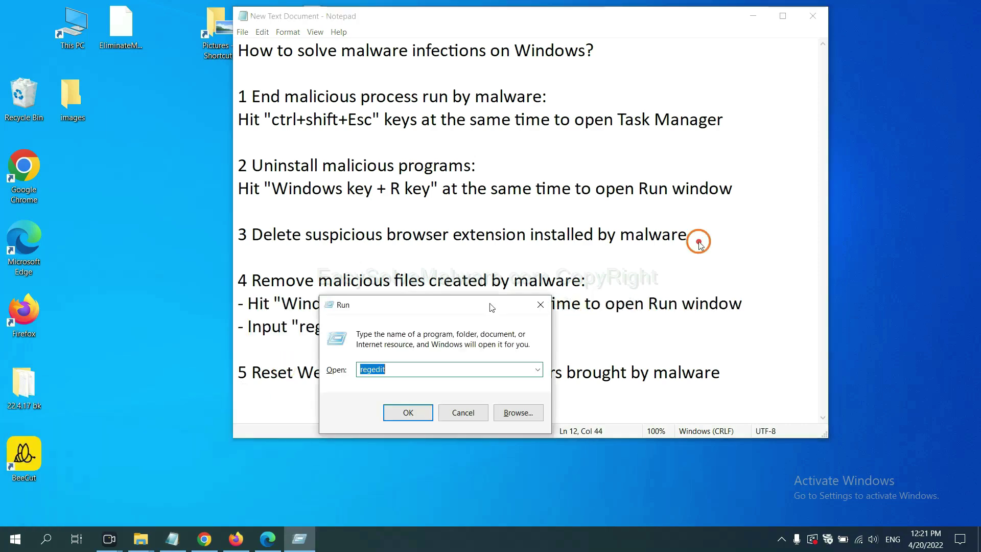
left_click(692, 268)
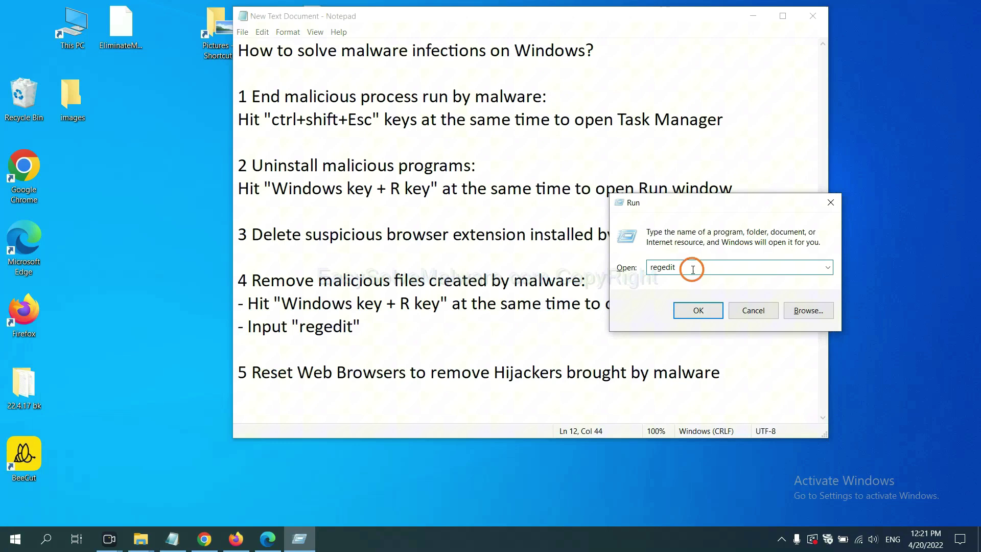
left_click(698, 310)
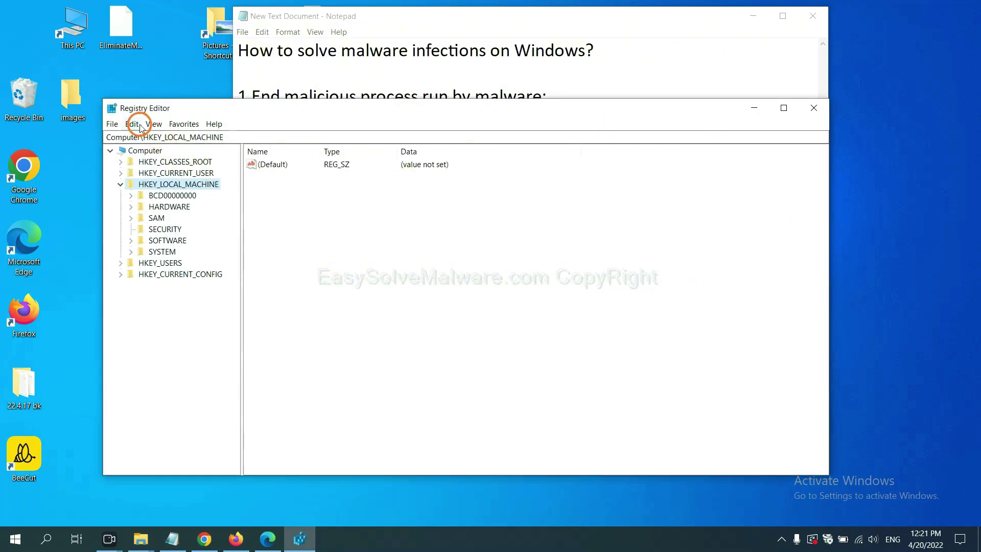
- Open Registry Editor's Find dialog and move it aside
left_click(133, 125)
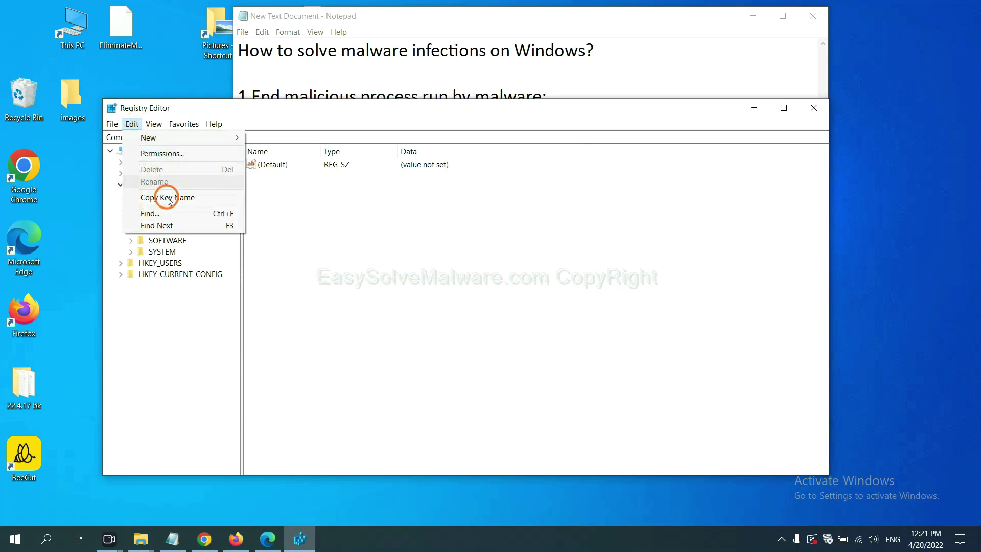
left_click(172, 214)
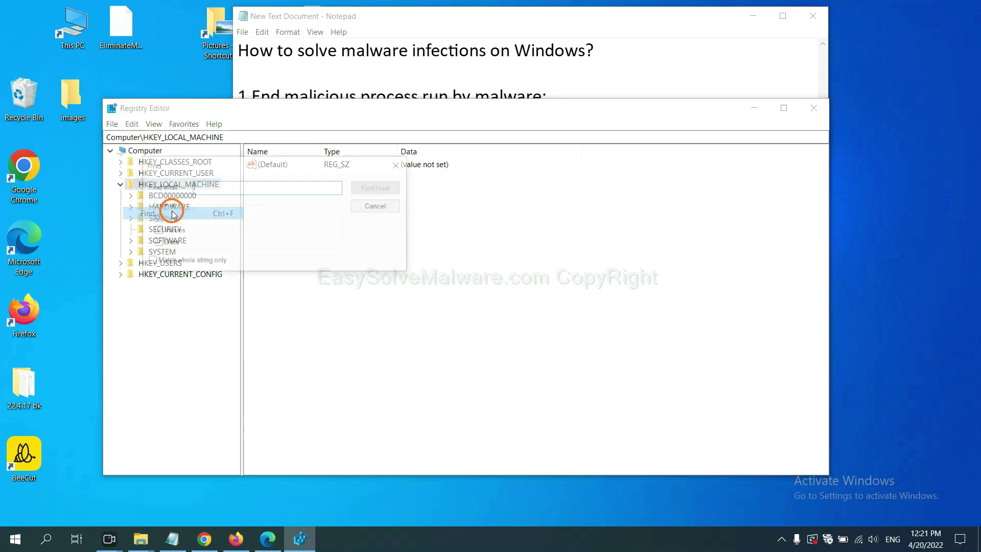
left_click_drag(276, 160, 375, 188)
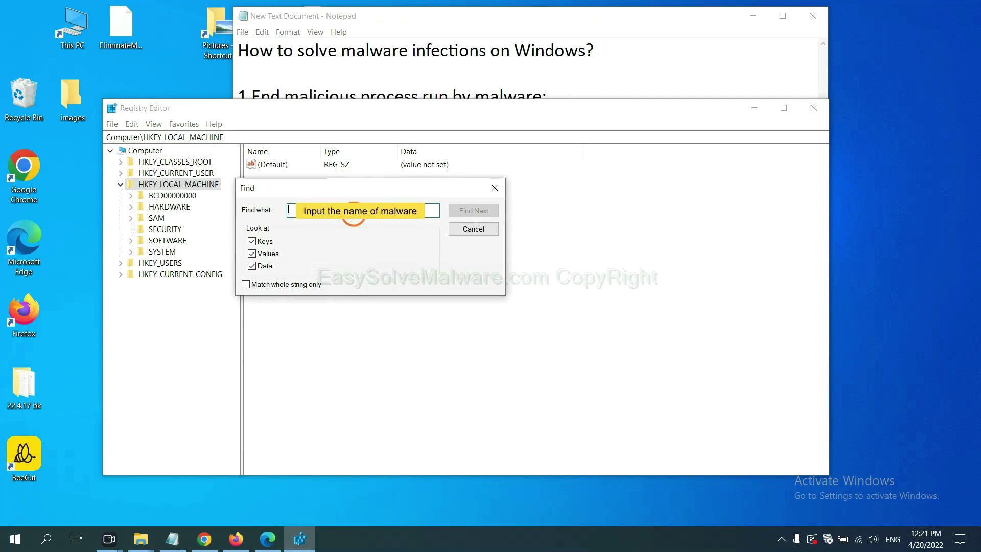
type("beecut")
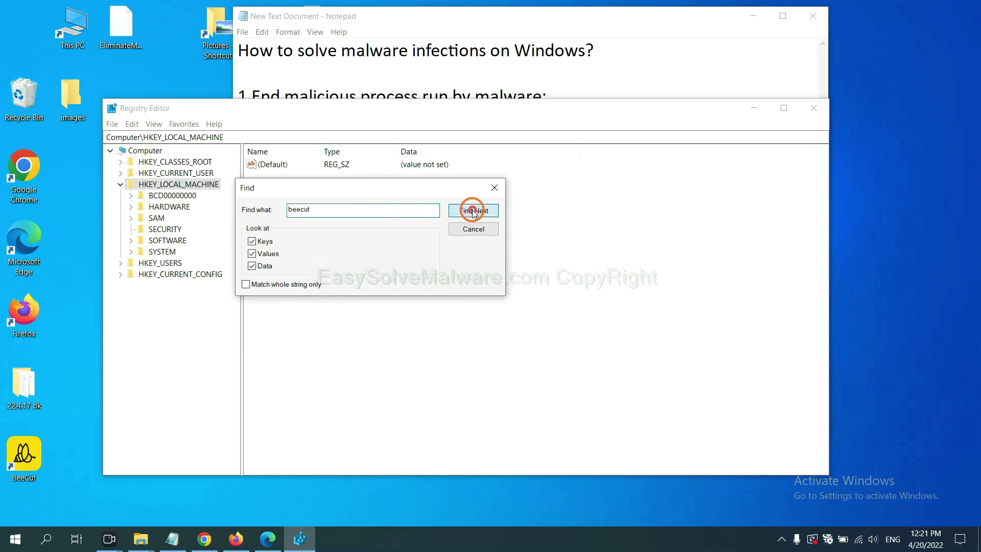
left_click(473, 211)
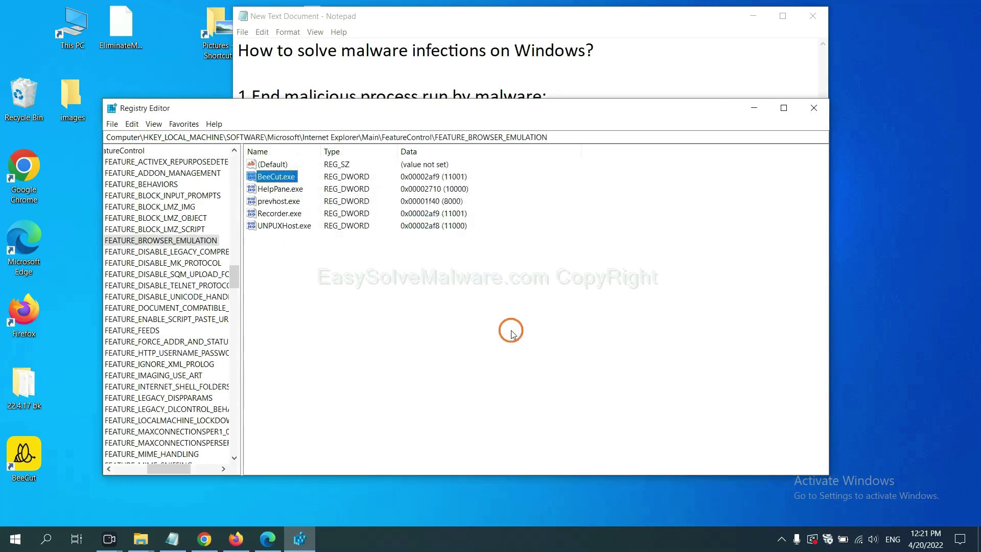
mouse_move(167, 467)
left_mouse_down()
mouse_move(143, 466)
mouse_move(156, 466)
left_mouse_up()
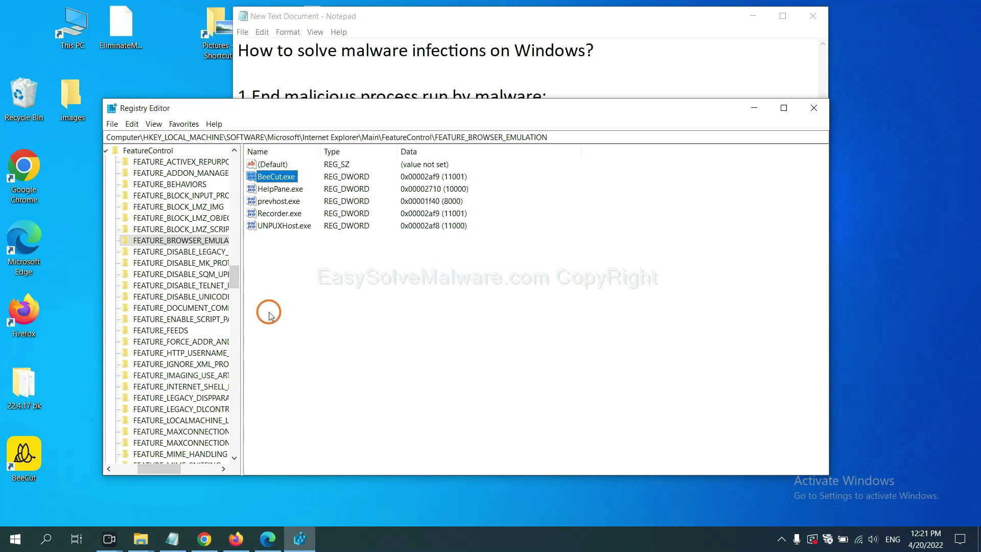
right_click(201, 242)
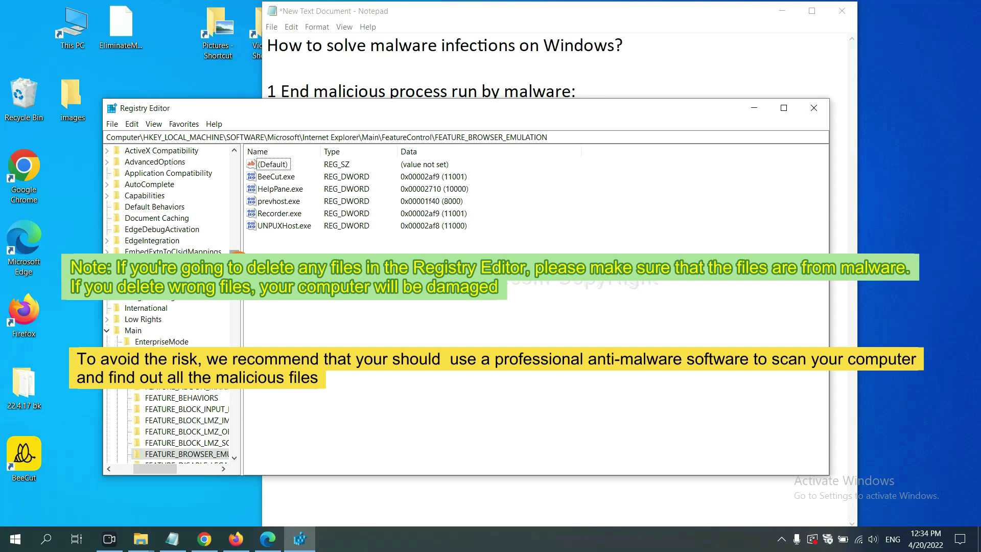
left_click(343, 314)
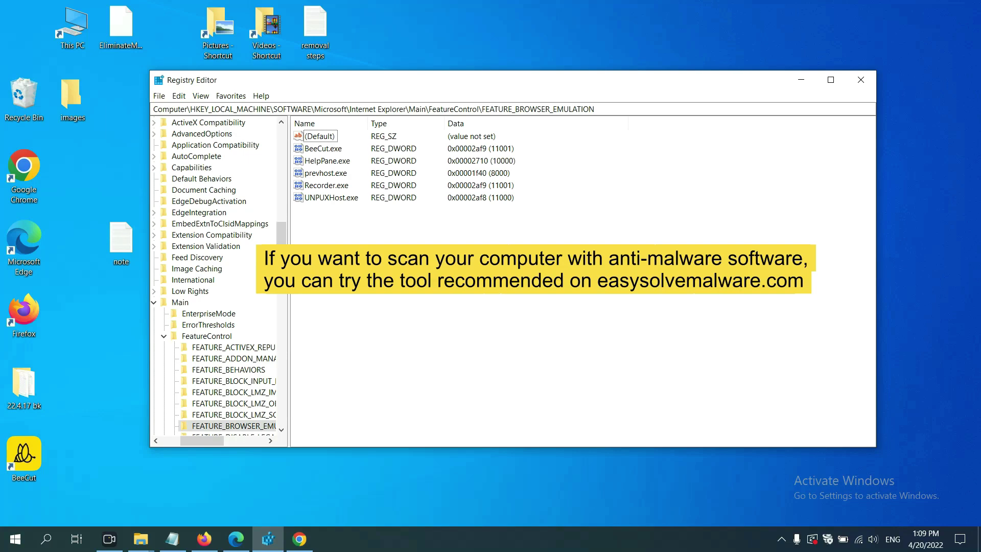
- Bring the easysolvemalware.com removal guide back up in Google Chrome
left_click(299, 538)
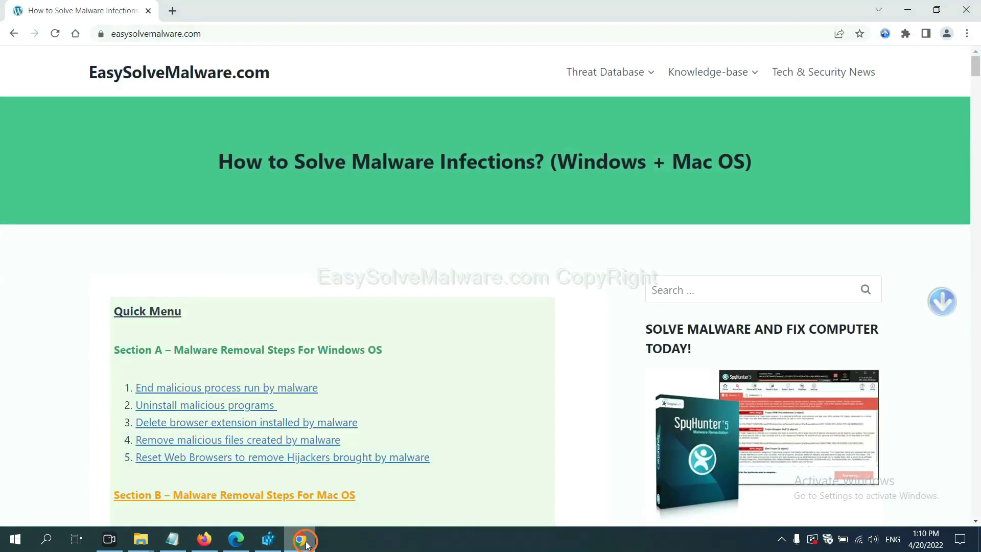
scroll(710, 346, "down", 1)
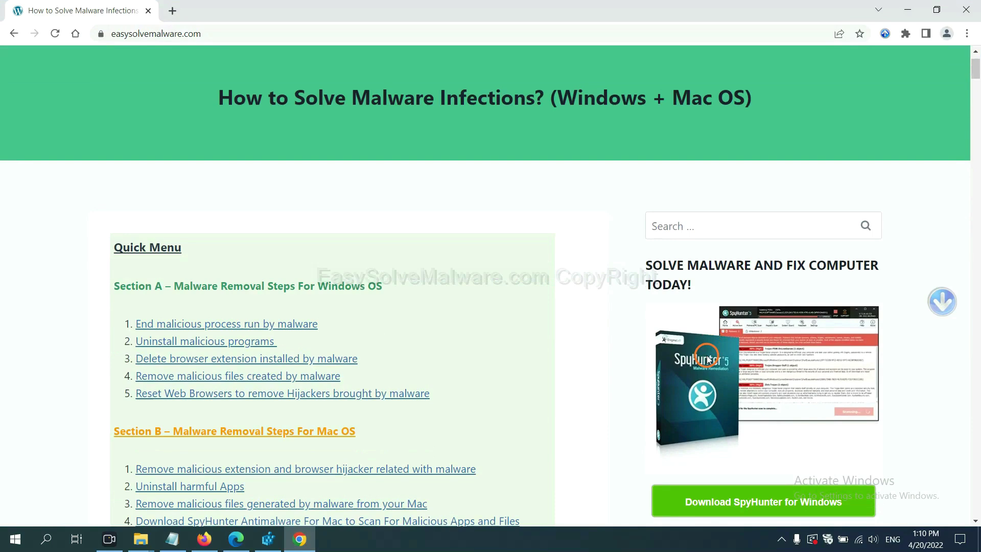
scroll(710, 360, "up", 1)
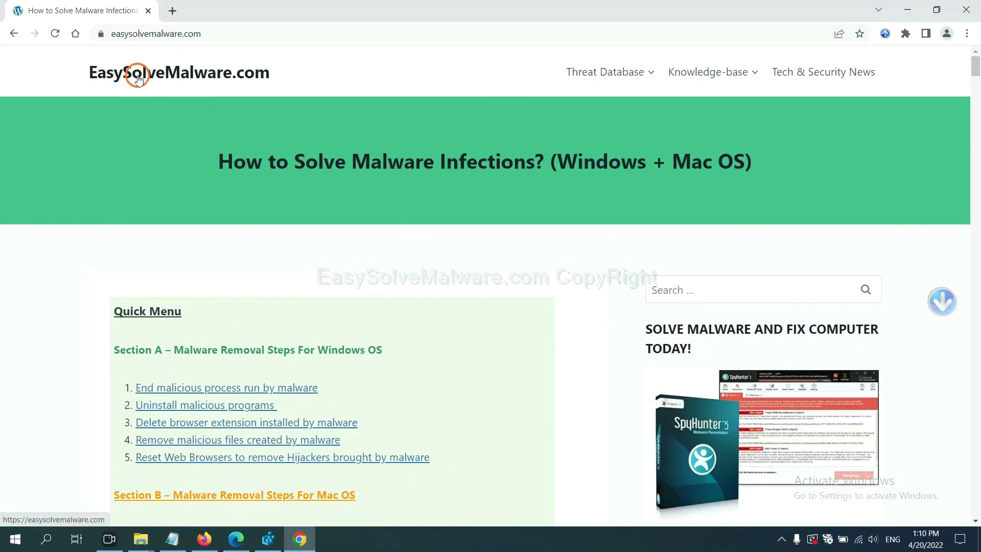
scroll(797, 338, "down", 3)
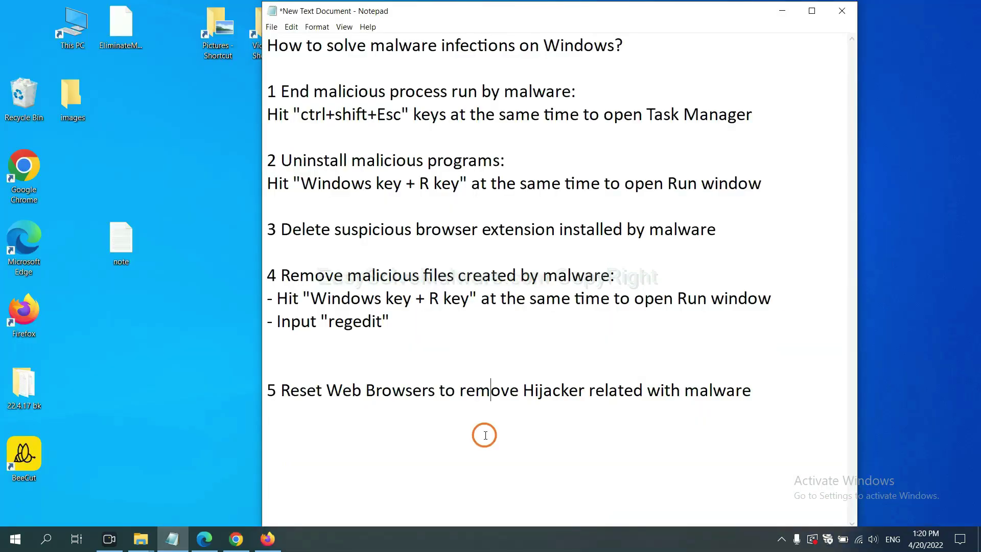
- Restore Google Chrome's settings to their original defaults, found by searching Settings for 'reset'
left_click(227, 544)
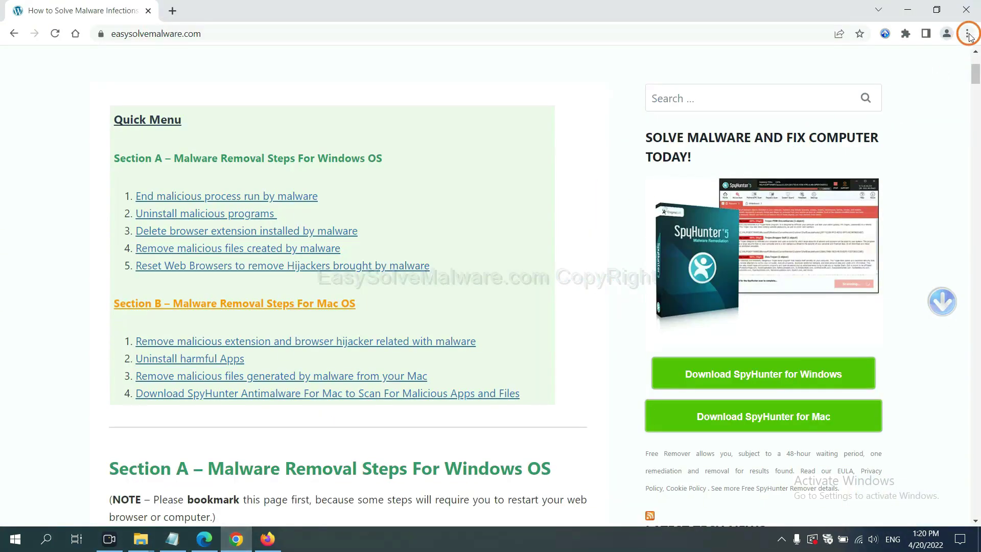
left_click(968, 36)
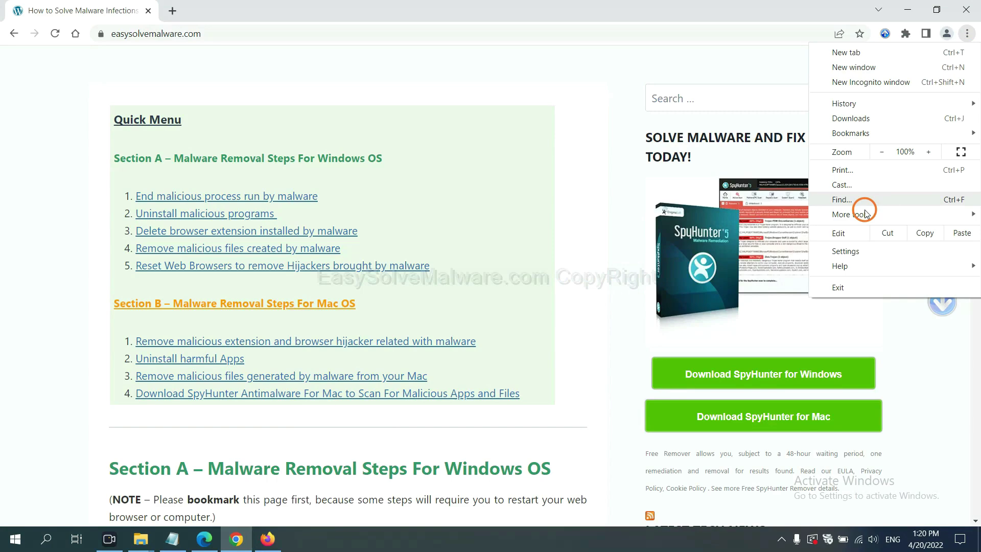
left_click(861, 251)
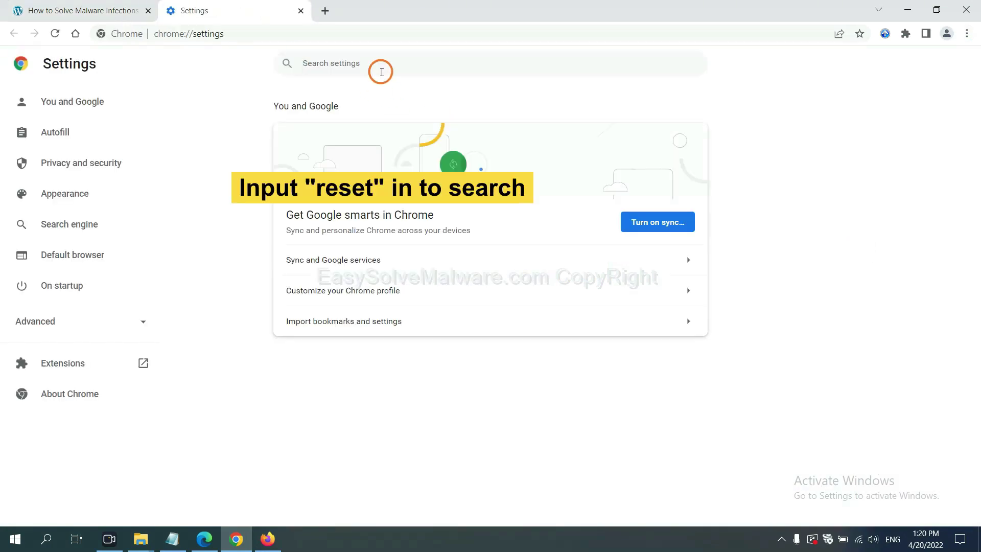
left_click(381, 71)
type("reset")
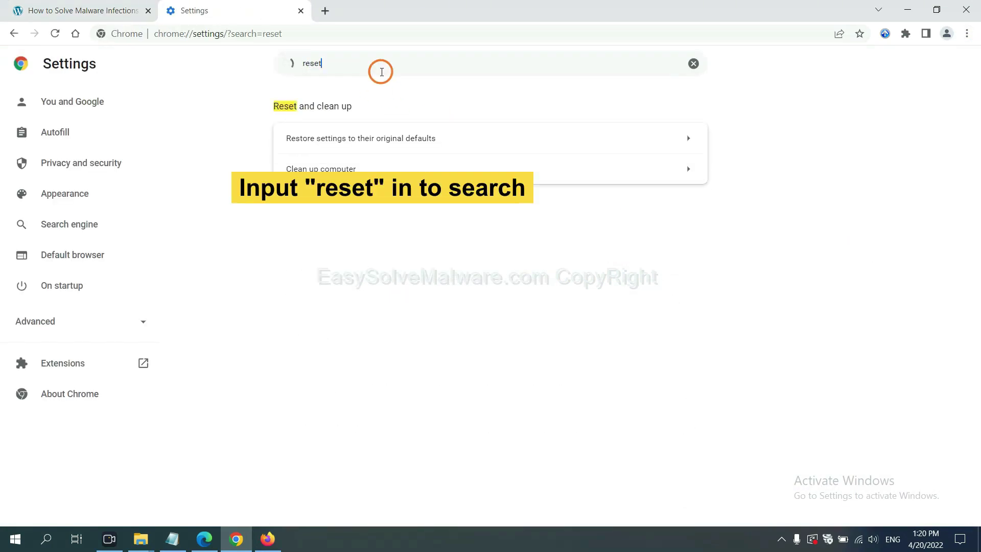
left_click(421, 136)
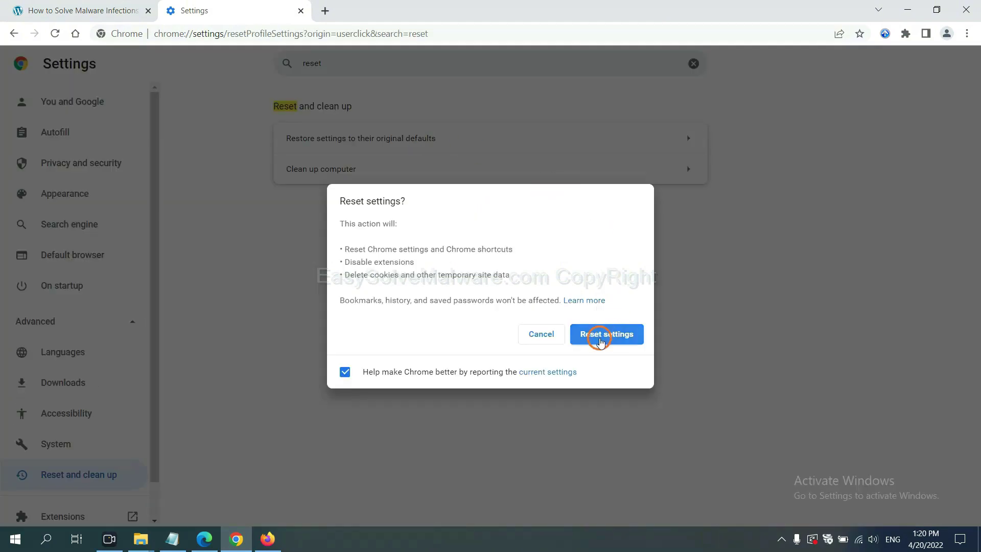
left_click(267, 538)
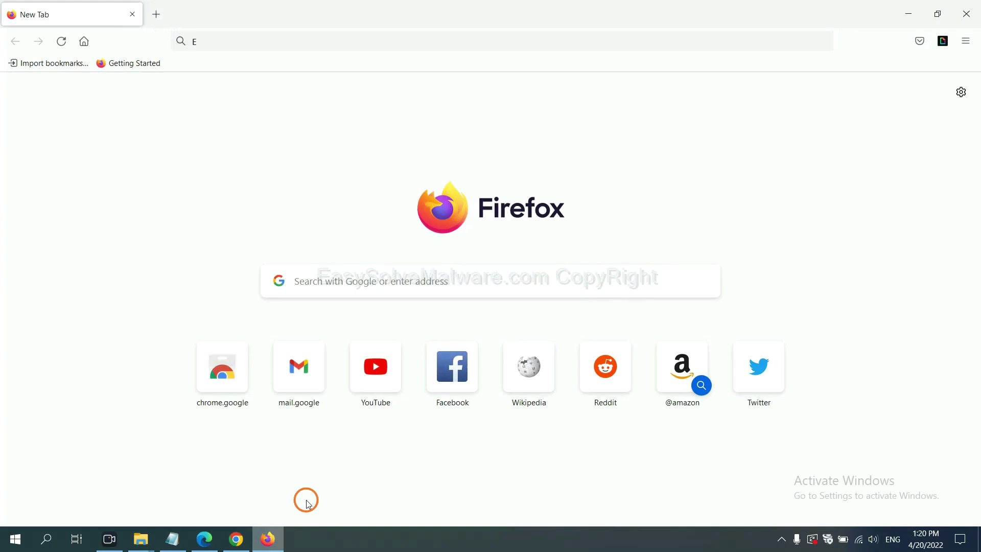
- Start Refresh Firefox to default settings from the Troubleshooting Information page
left_click(965, 41)
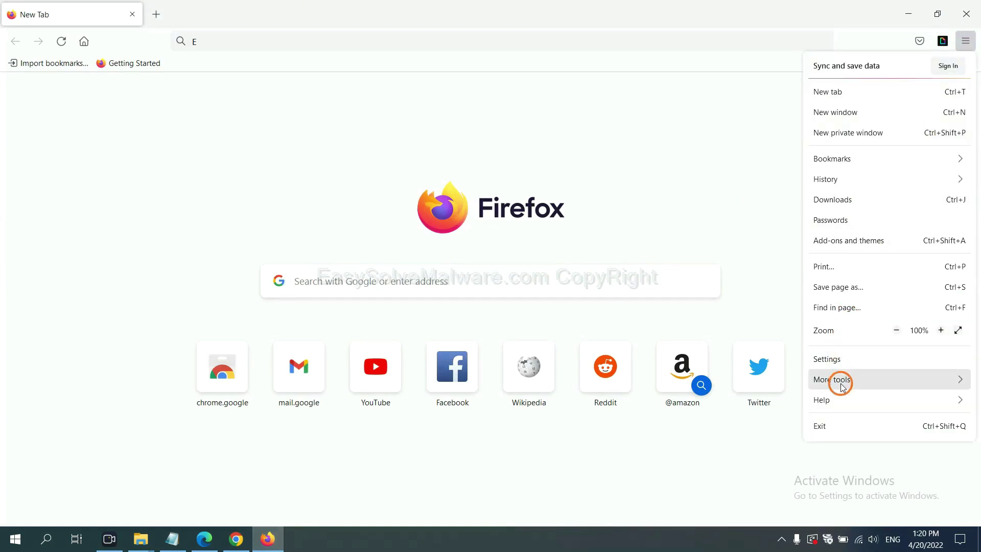
left_click(844, 399)
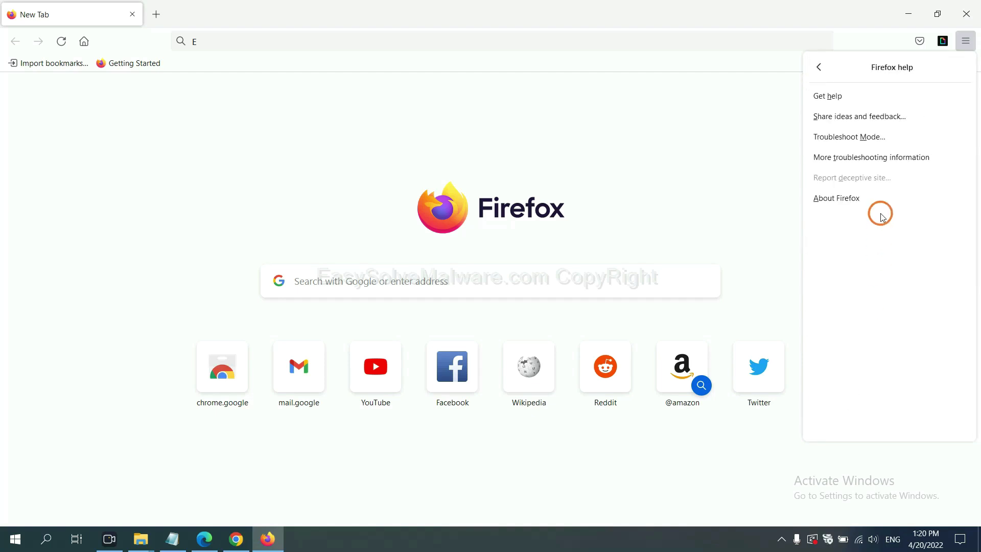
left_click(861, 158)
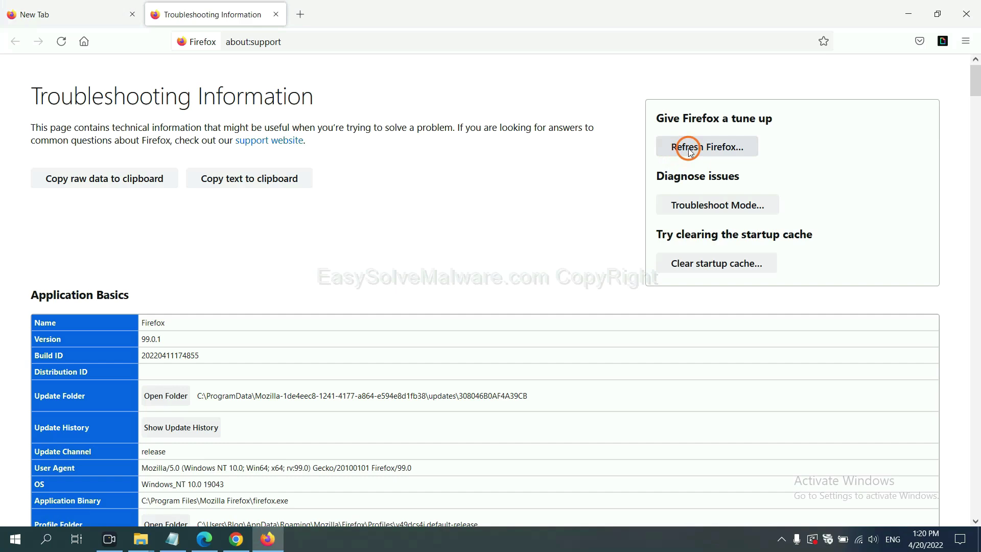
left_click(689, 148)
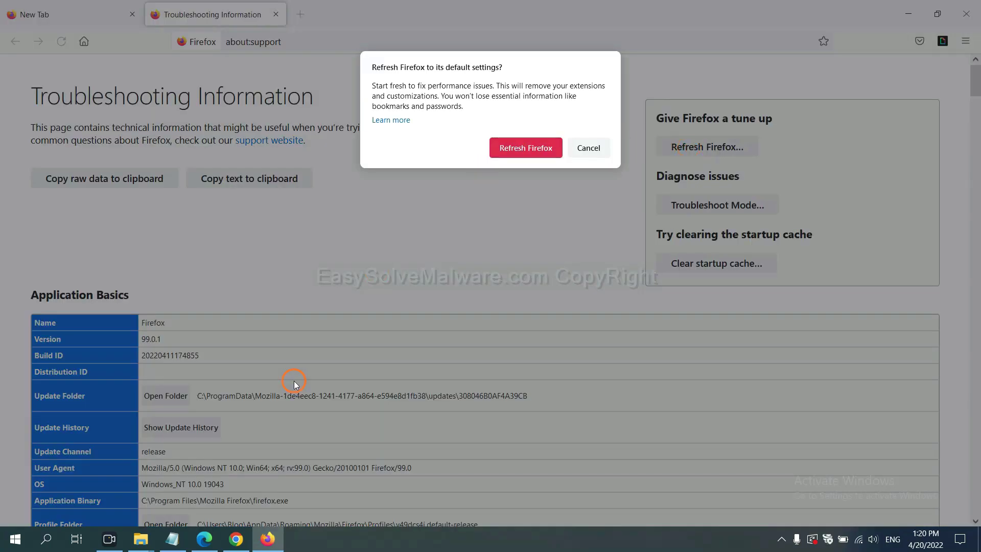
left_click(203, 539)
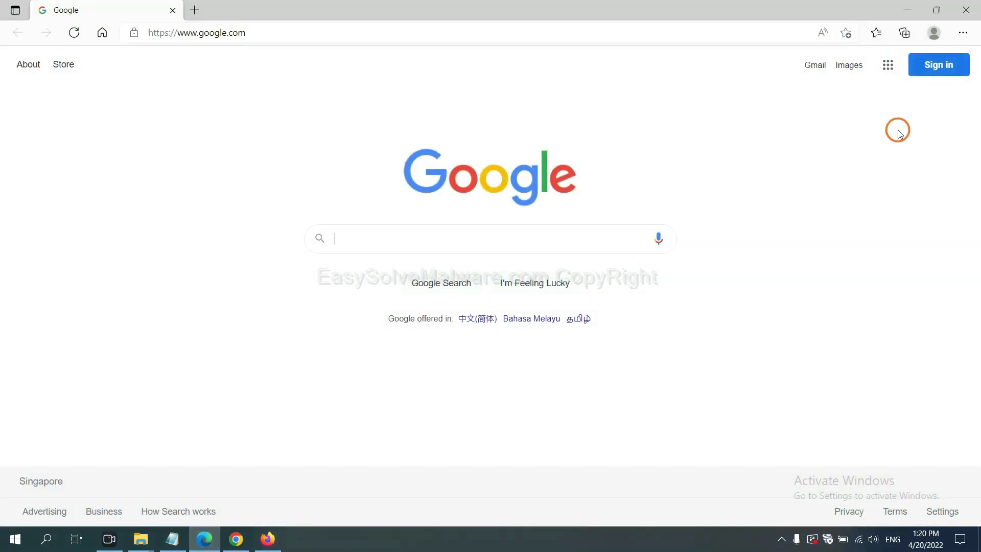
- Bring up Edge's Restore settings to their default values prompt from Settings
left_click(963, 32)
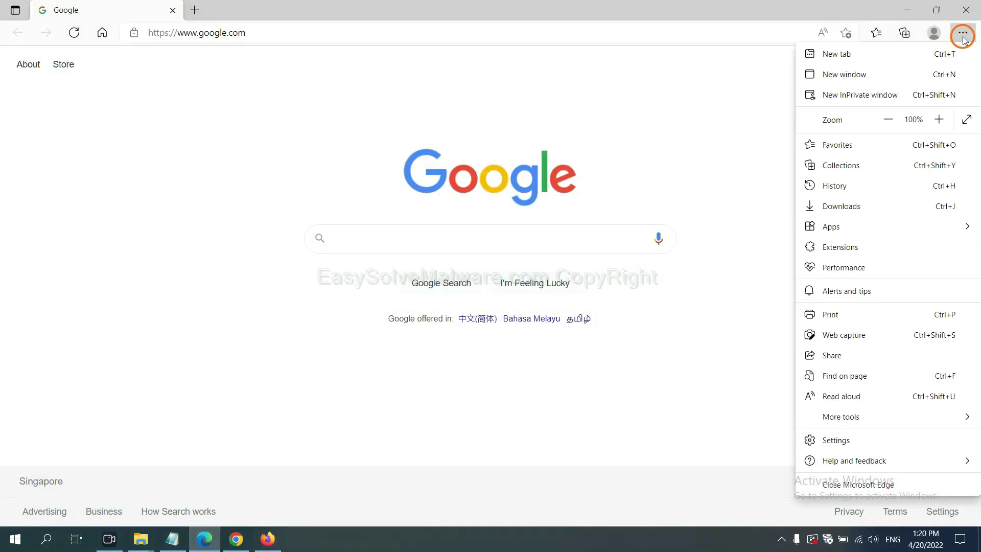
left_click(837, 440)
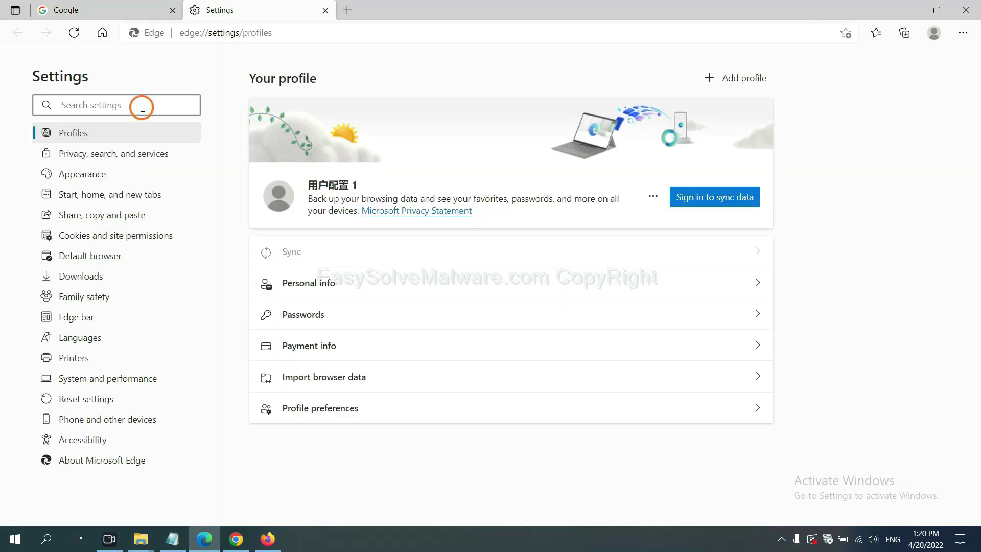
type("re")
type("set")
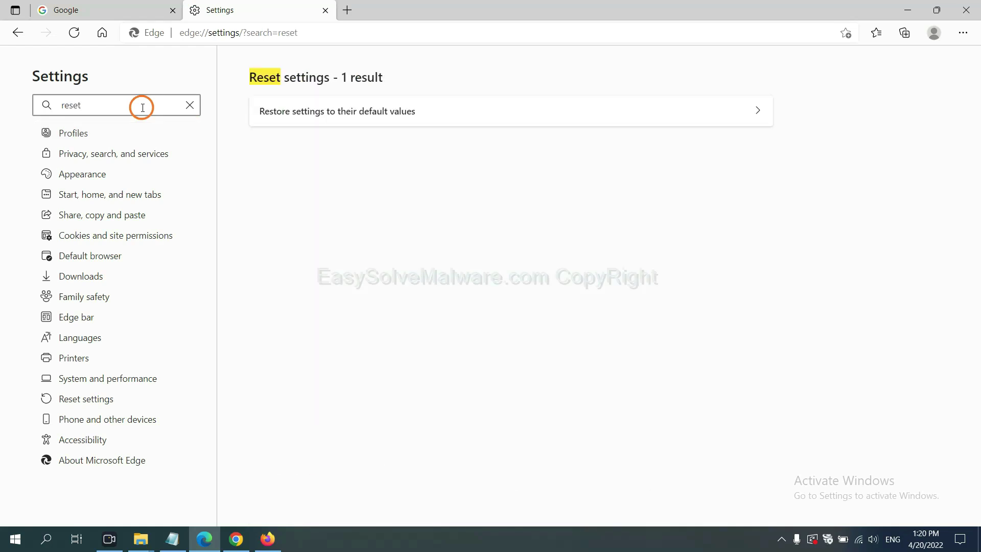
left_click(343, 108)
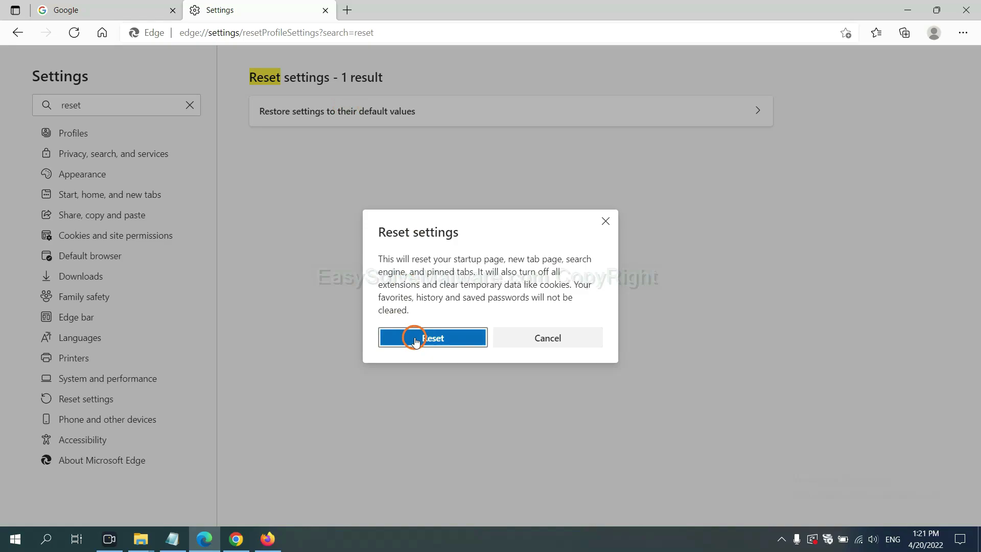